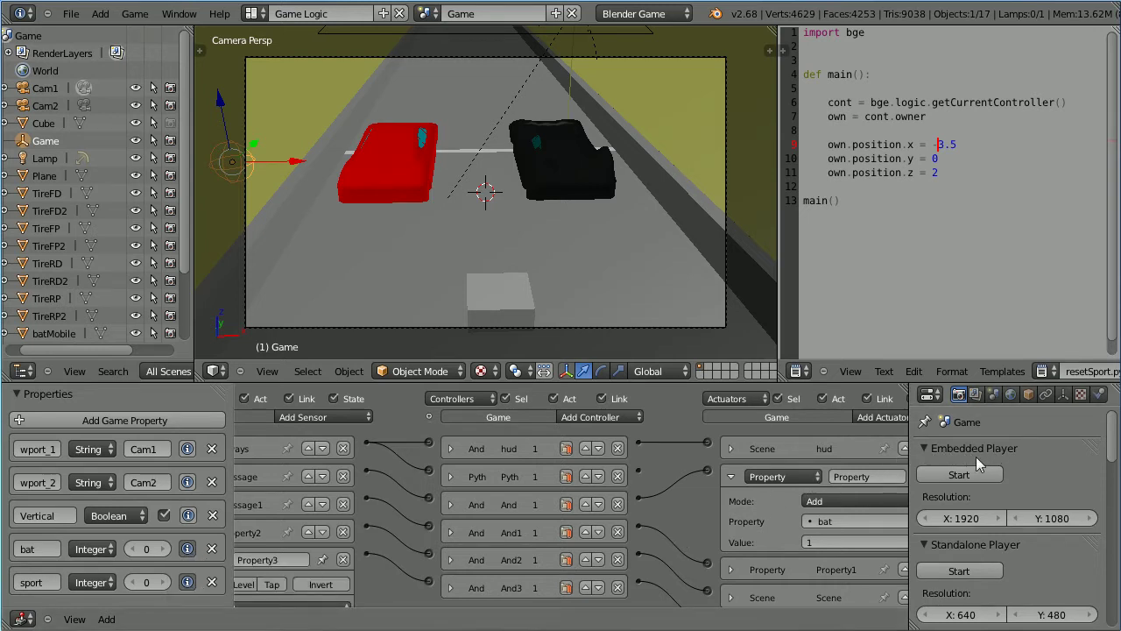
- Test-run the racing game in the embedded player, then in a standalone window
click(953, 472)
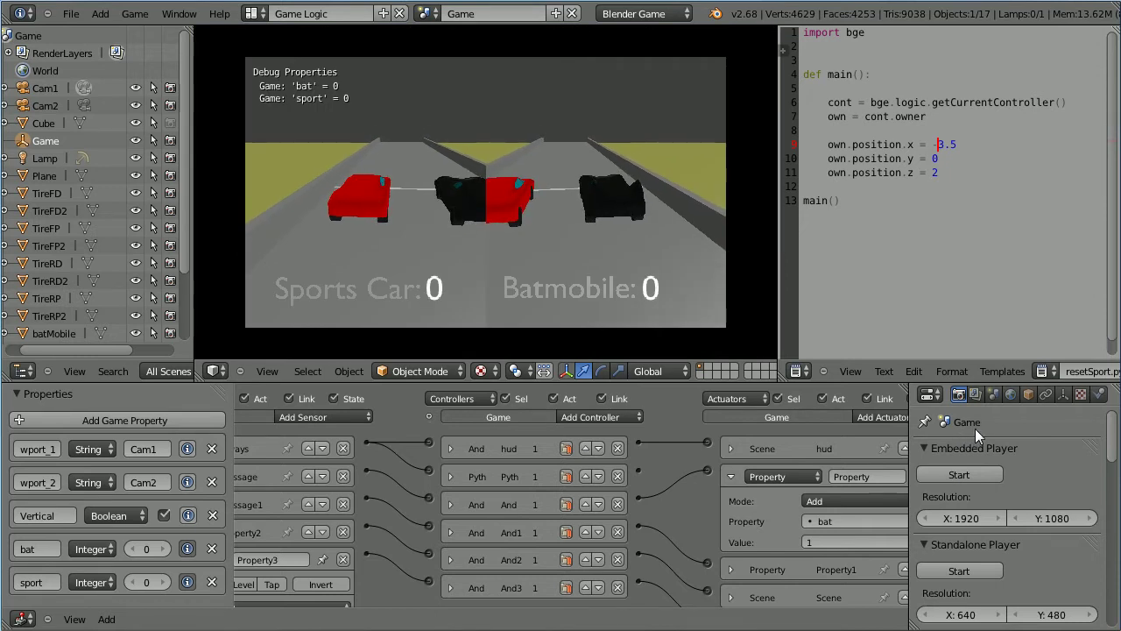
key(Escape)
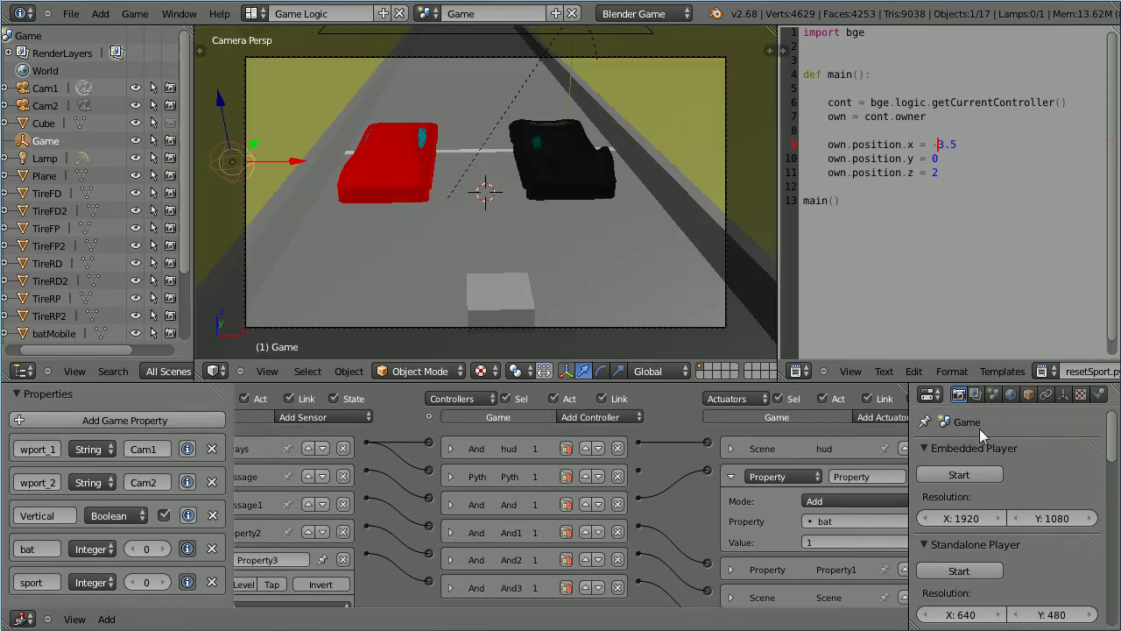
click(958, 570)
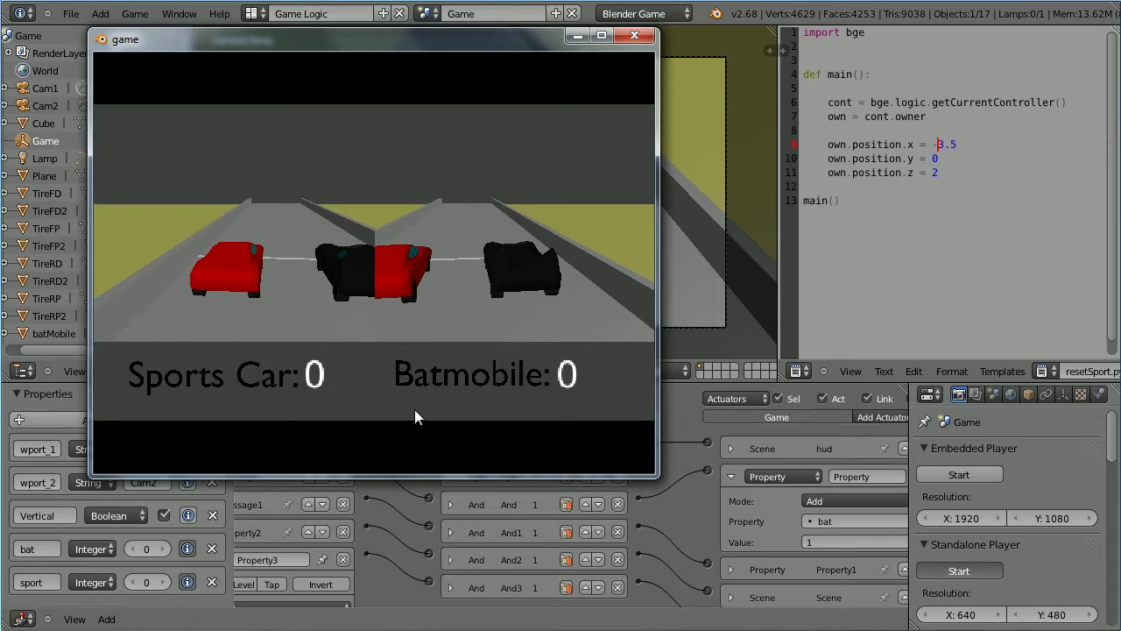
click(634, 37)
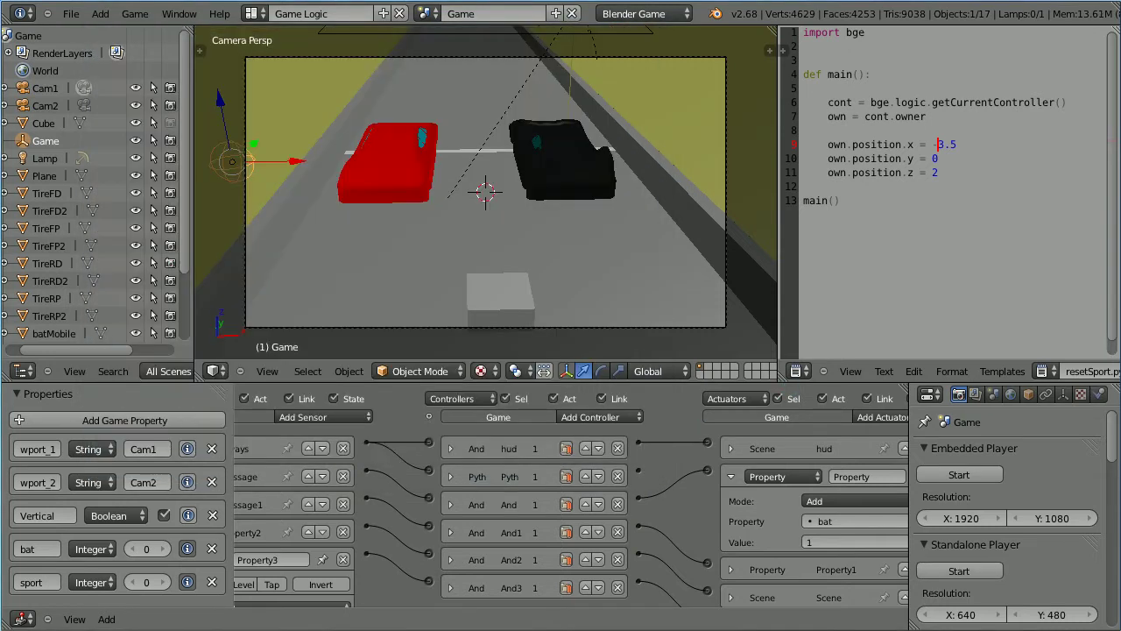
- Reload the start-up file, then reopen varTut8.blend from the recent files list
click(70, 15)
click(88, 33)
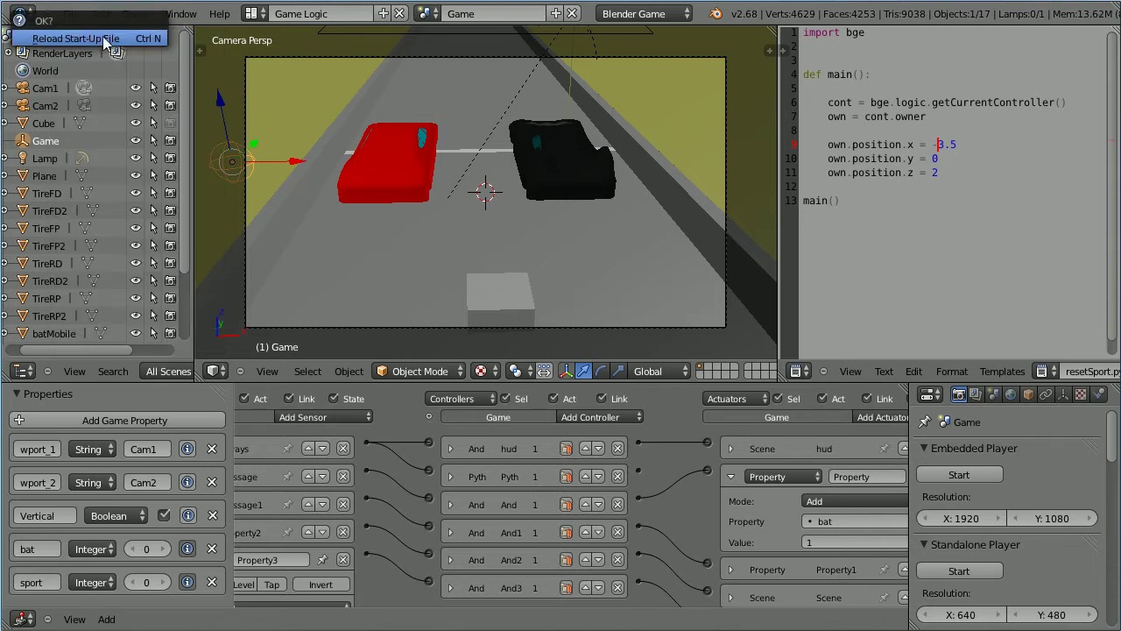
click(102, 35)
click(70, 15)
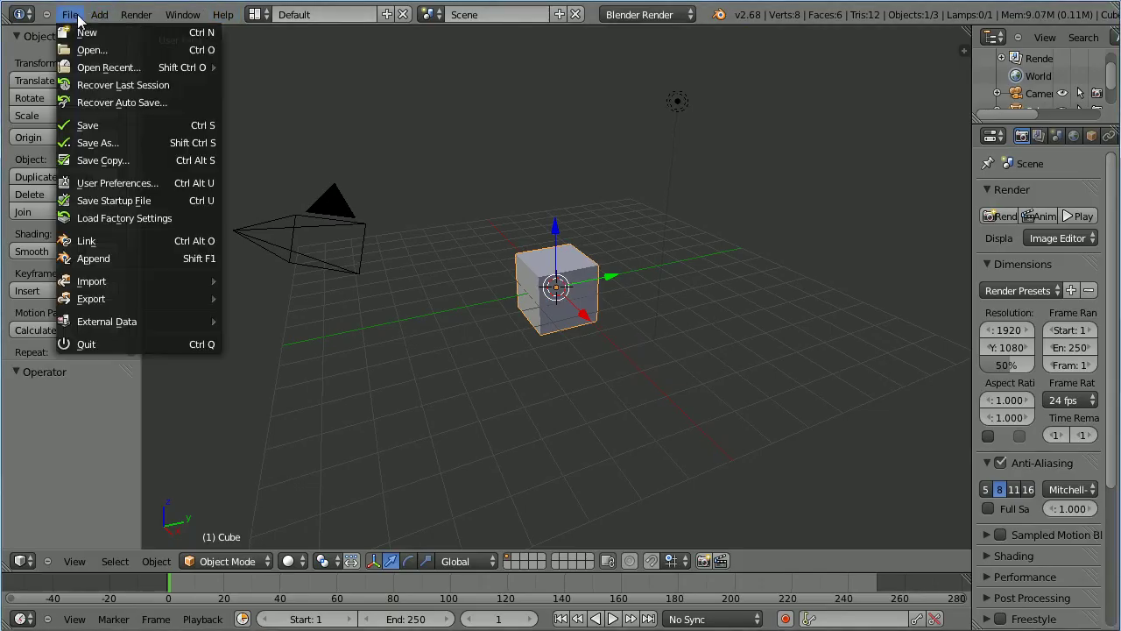
mouse_move(96, 67)
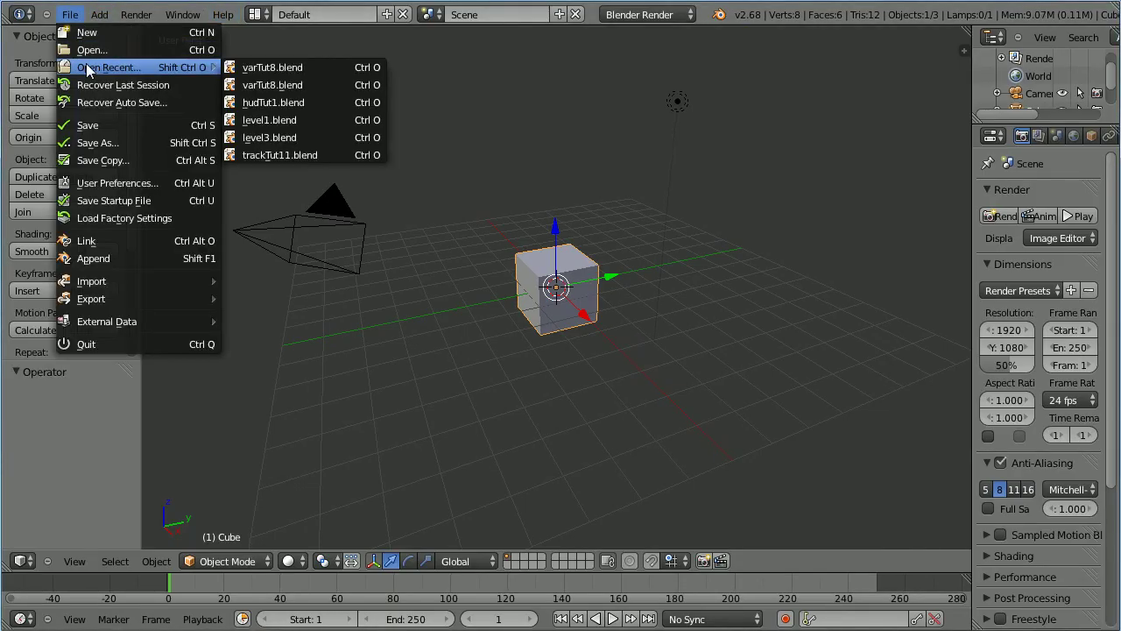
click(321, 68)
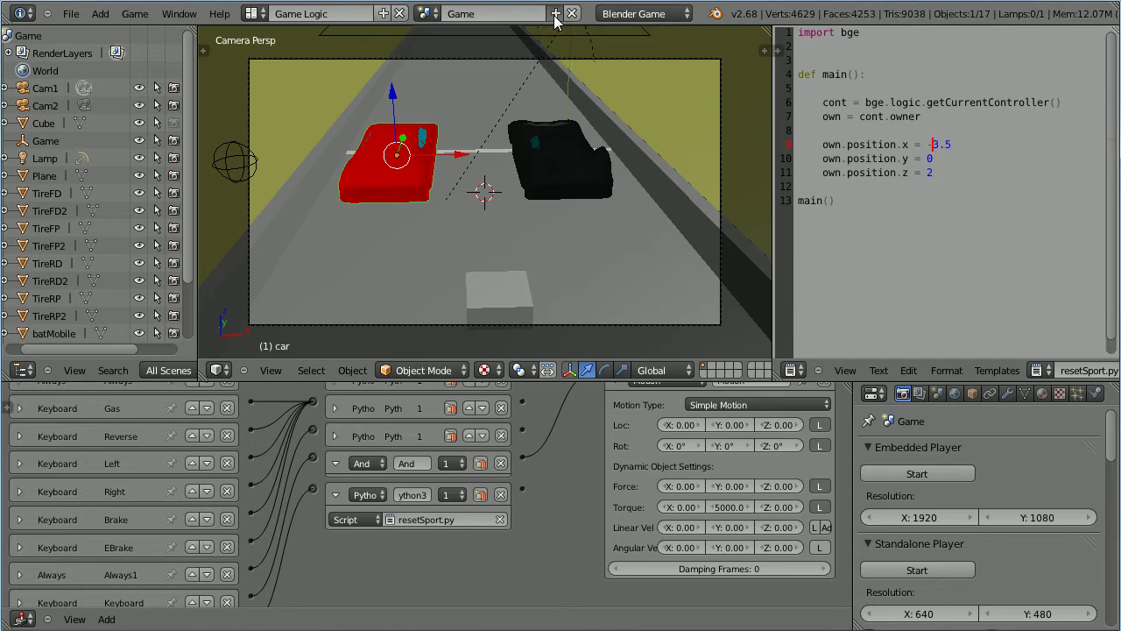
click(555, 14)
- Add a new empty scene named HUD that uses the Blender Game engine
click(524, 40)
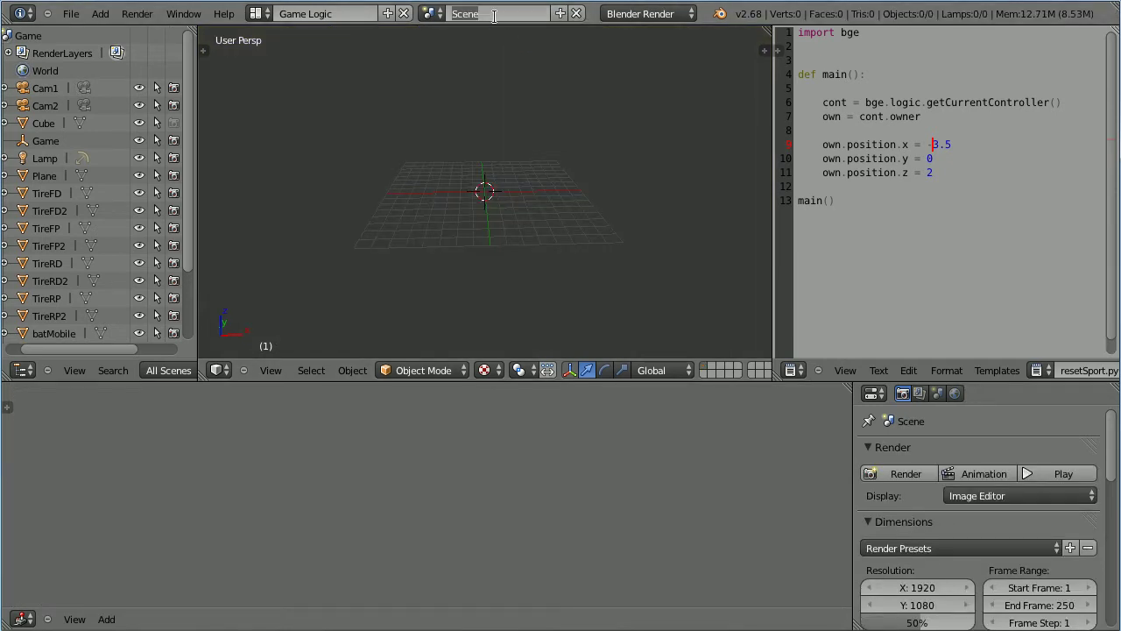
text(HUD)
key(Return)
click(657, 14)
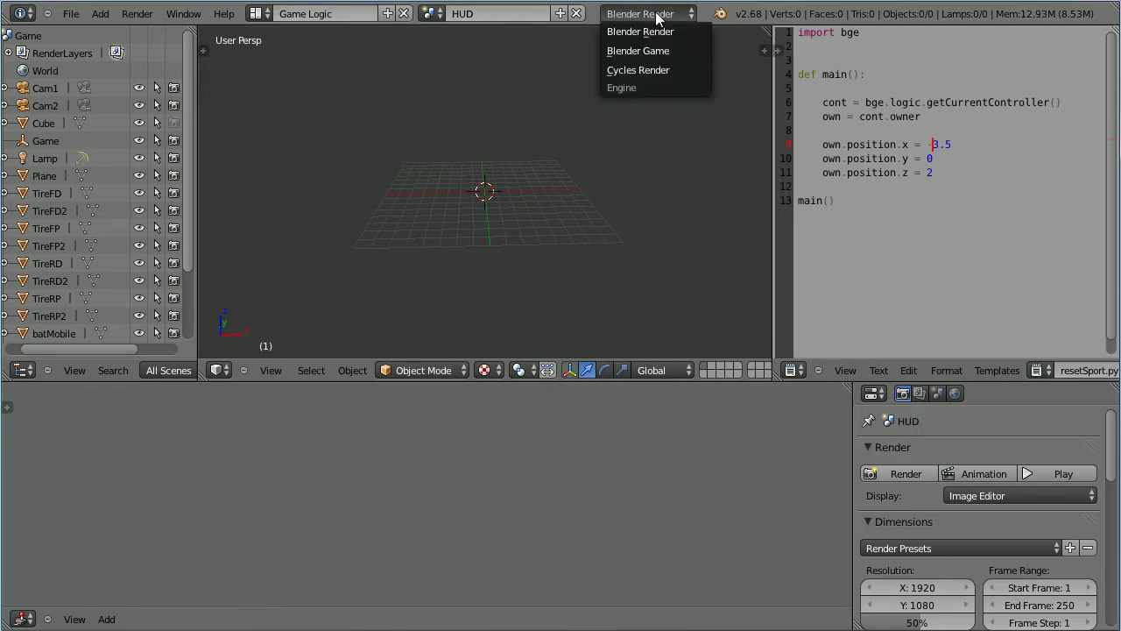
click(684, 52)
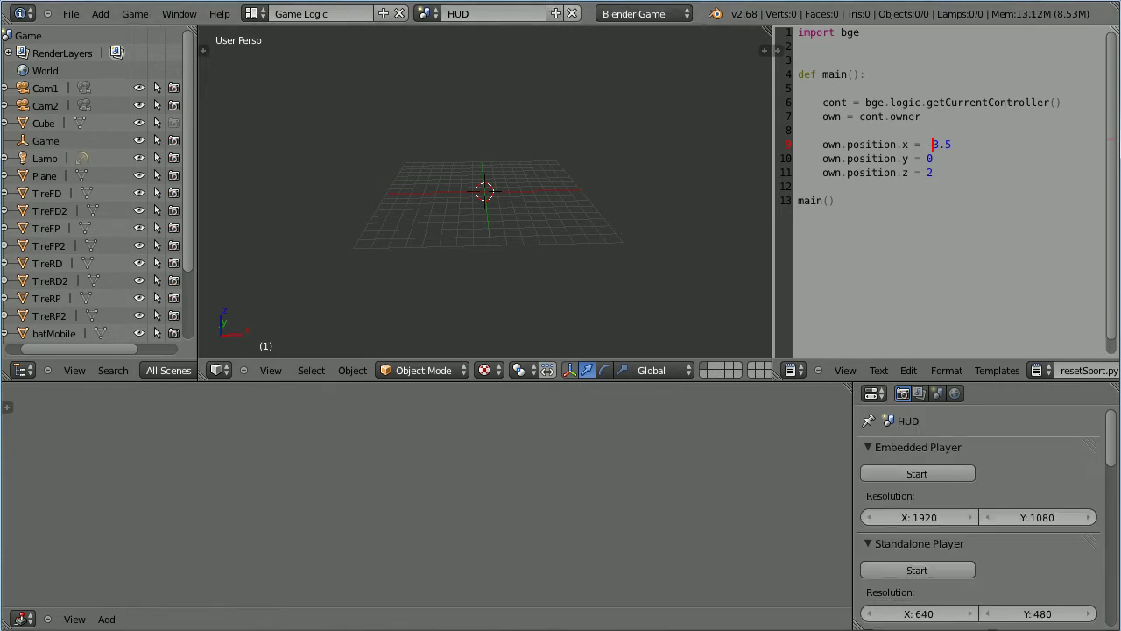
- Add a camera to the HUD scene and set its Z location to 5
click(100, 14)
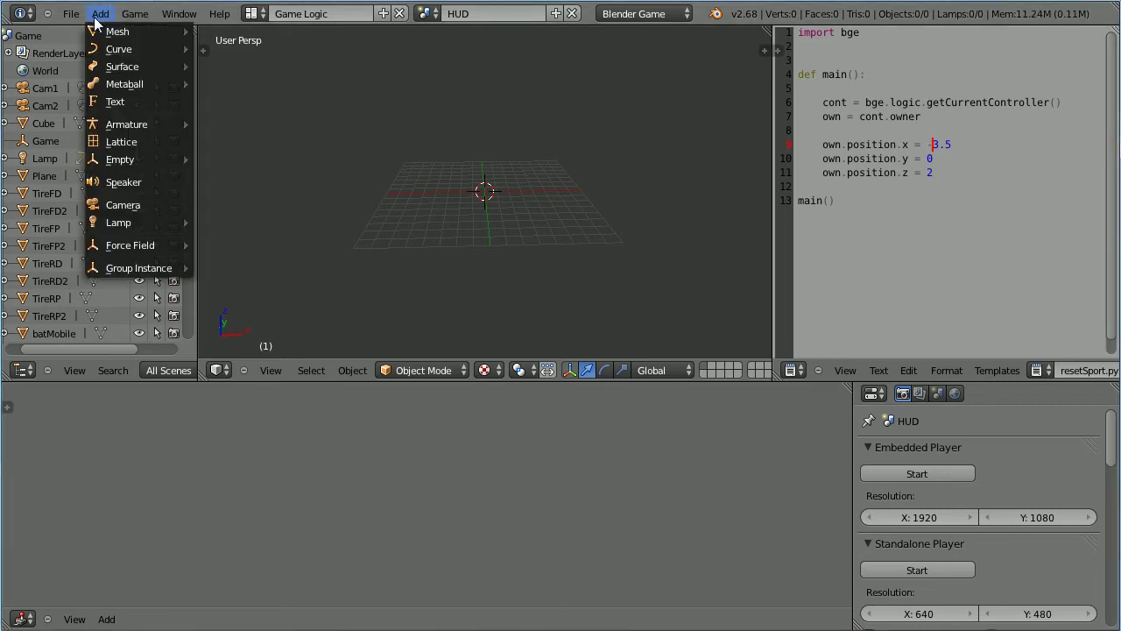
click(162, 211)
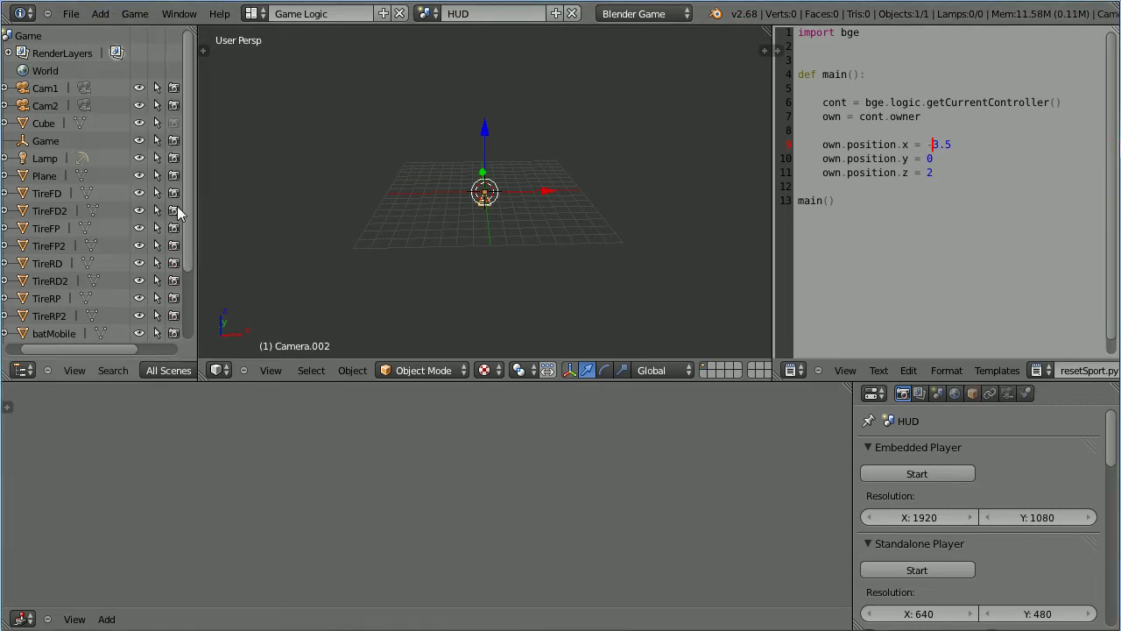
click(972, 394)
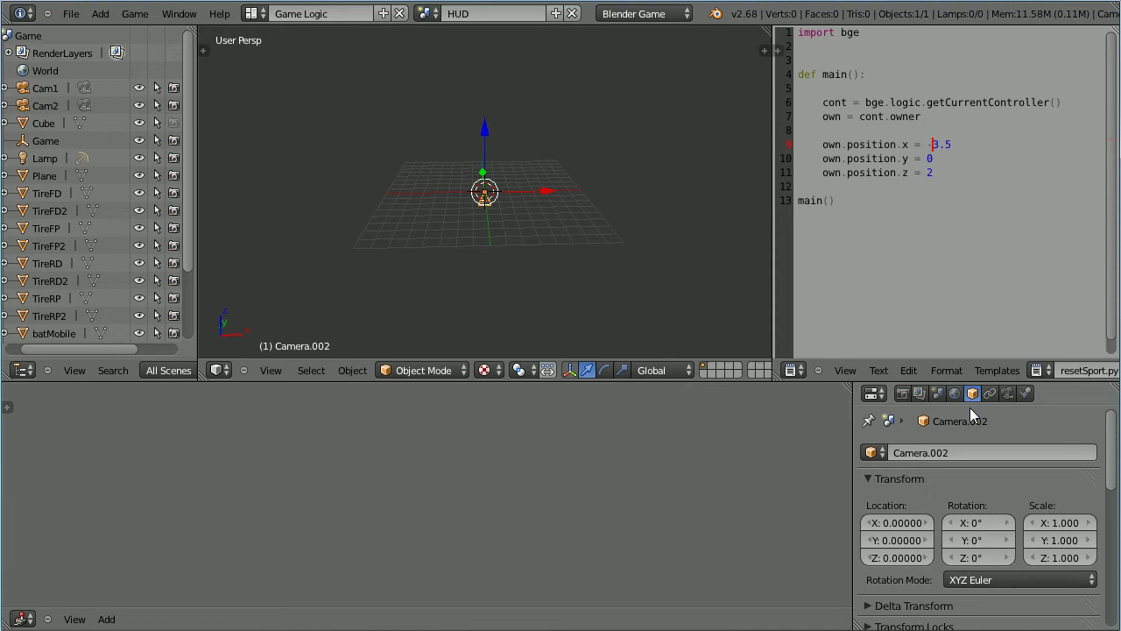
click(895, 558)
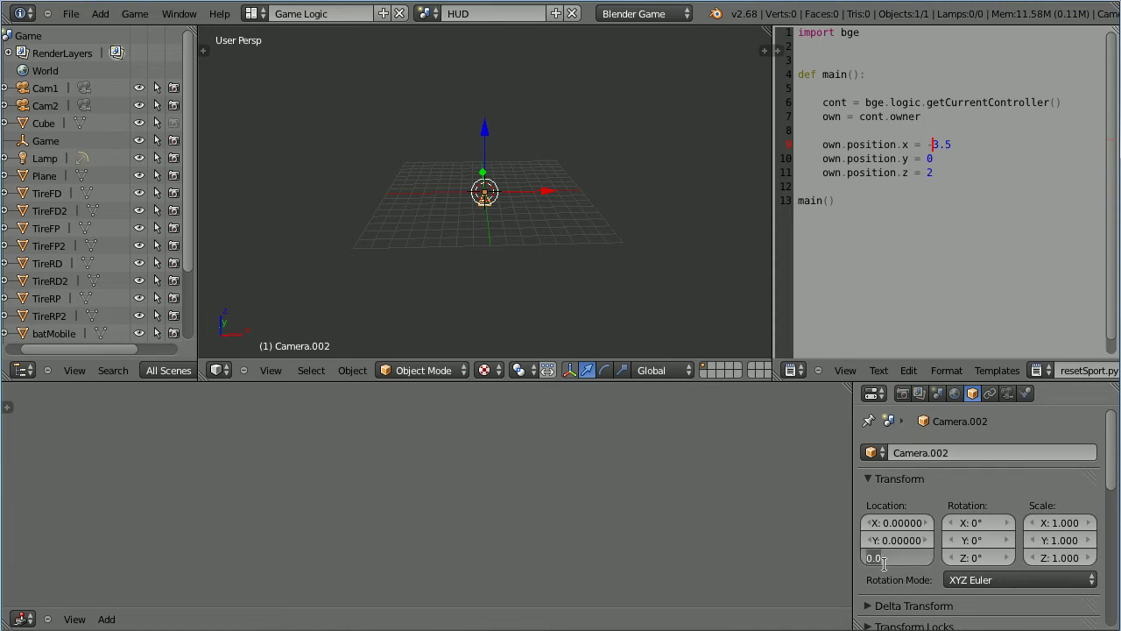
text(5)
key(Return)
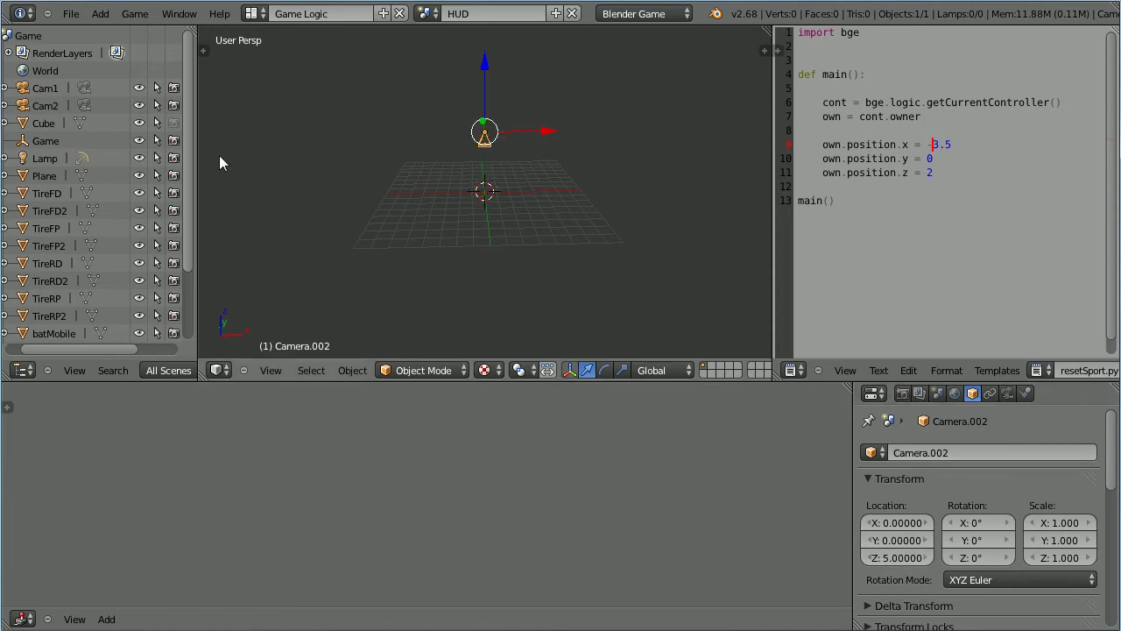
- Add a Hemi lamp and set its Z location to 5
click(100, 14)
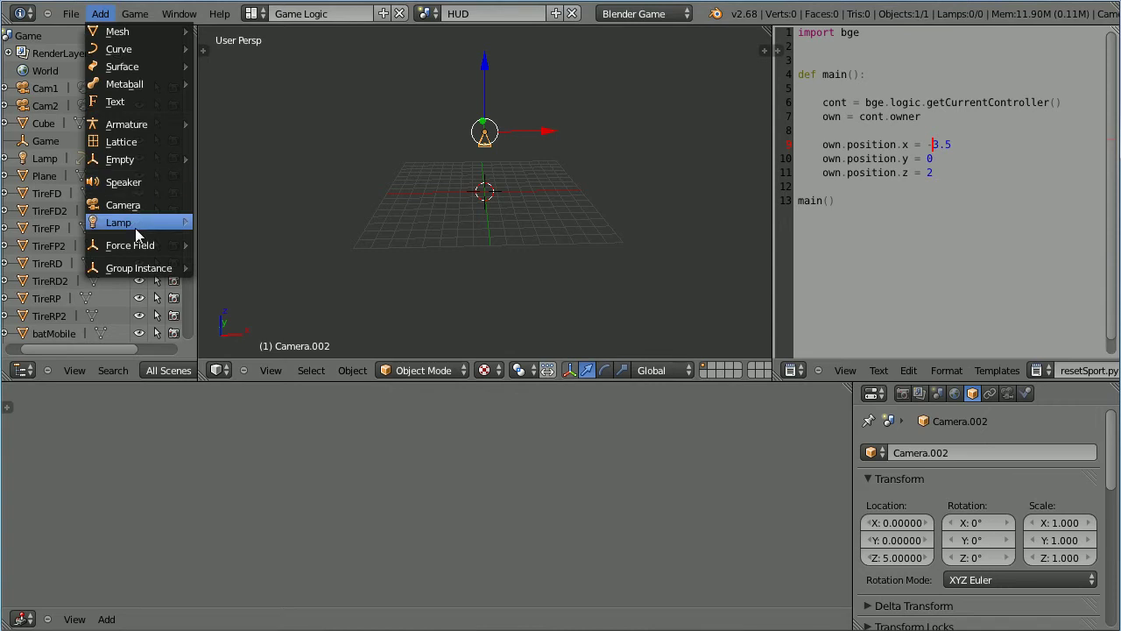
mouse_move(135, 222)
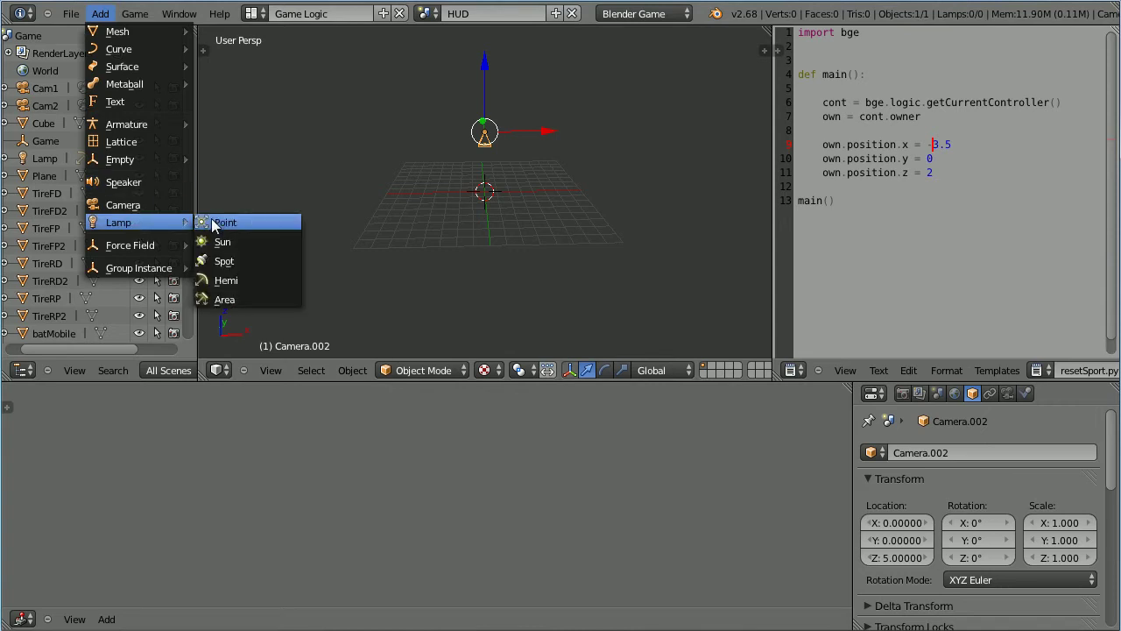
click(279, 284)
click(896, 557)
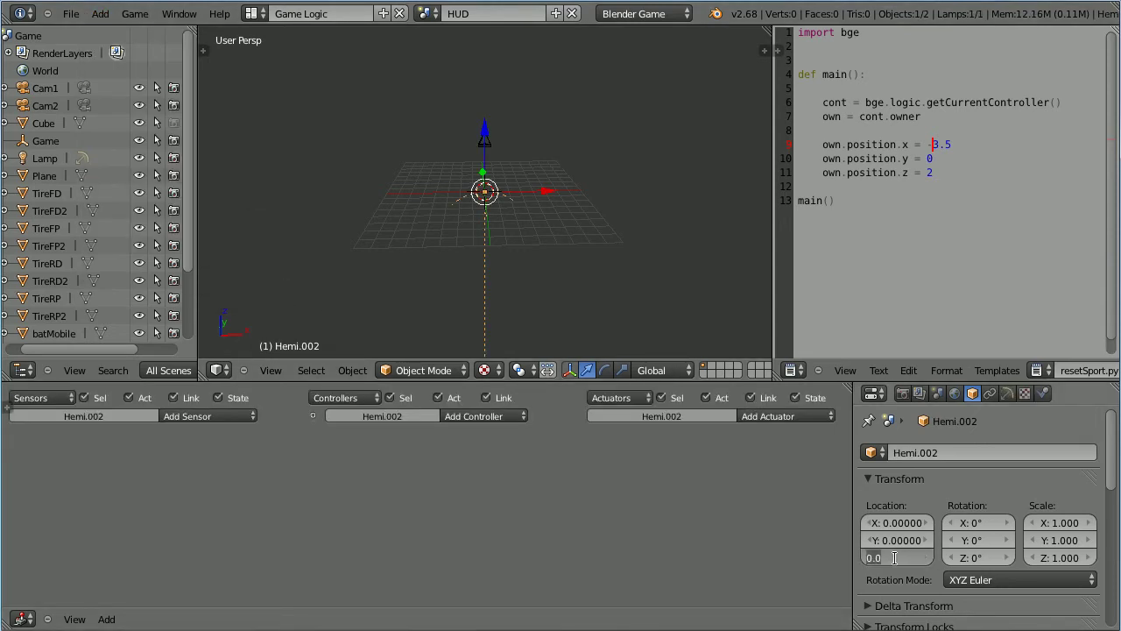
text(5)
key(Return)
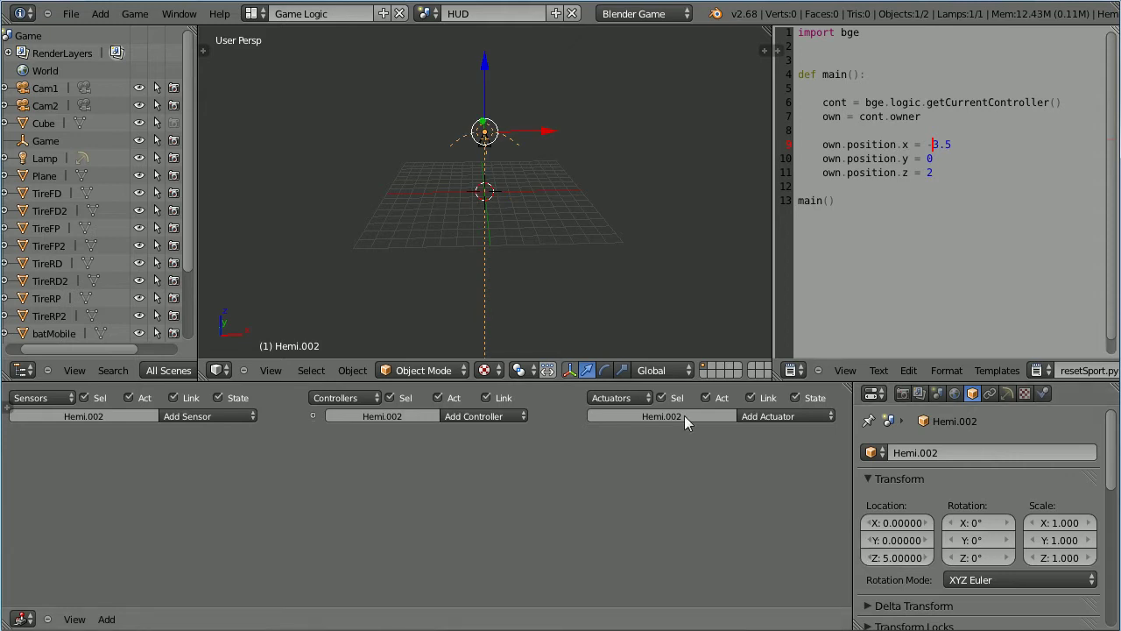
- Switch the viewport to camera view and add a Text object
click(271, 370)
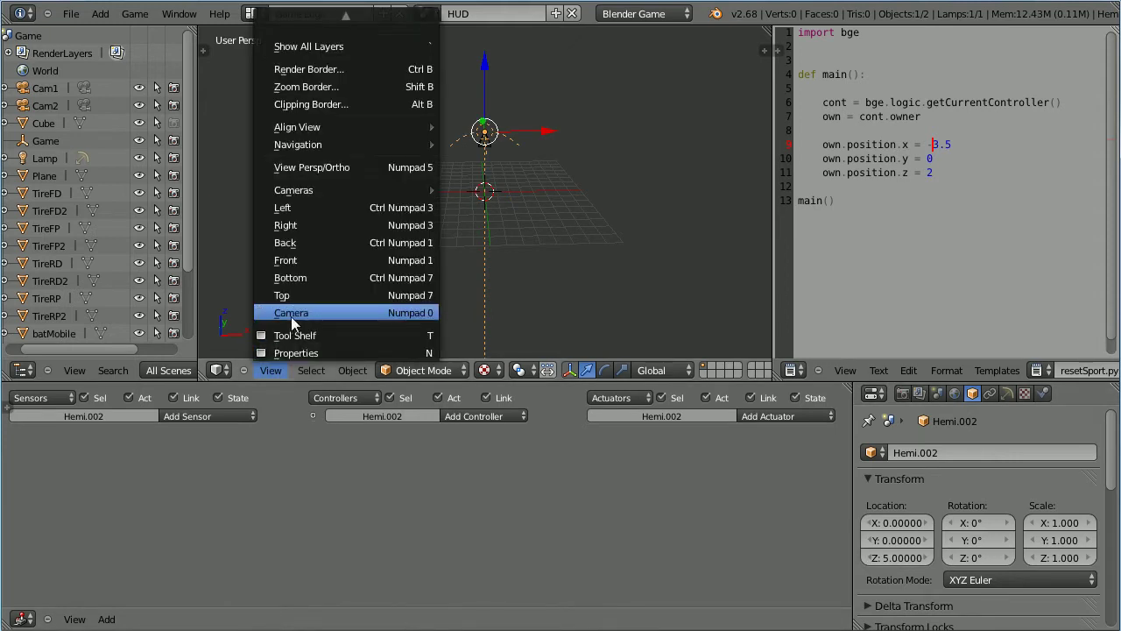
click(395, 314)
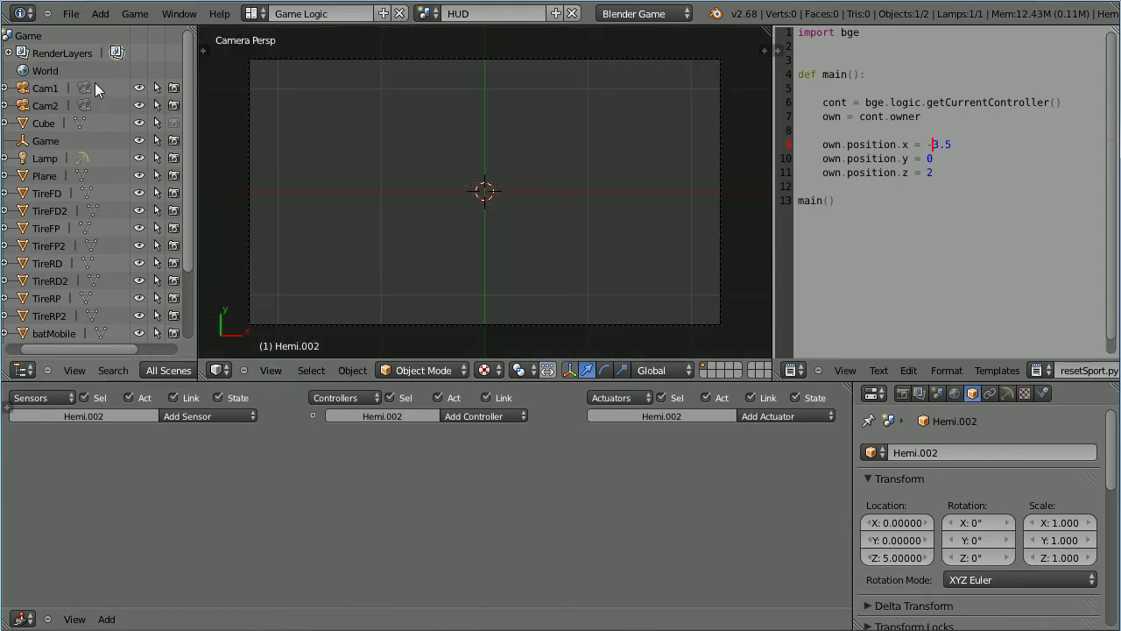
click(107, 19)
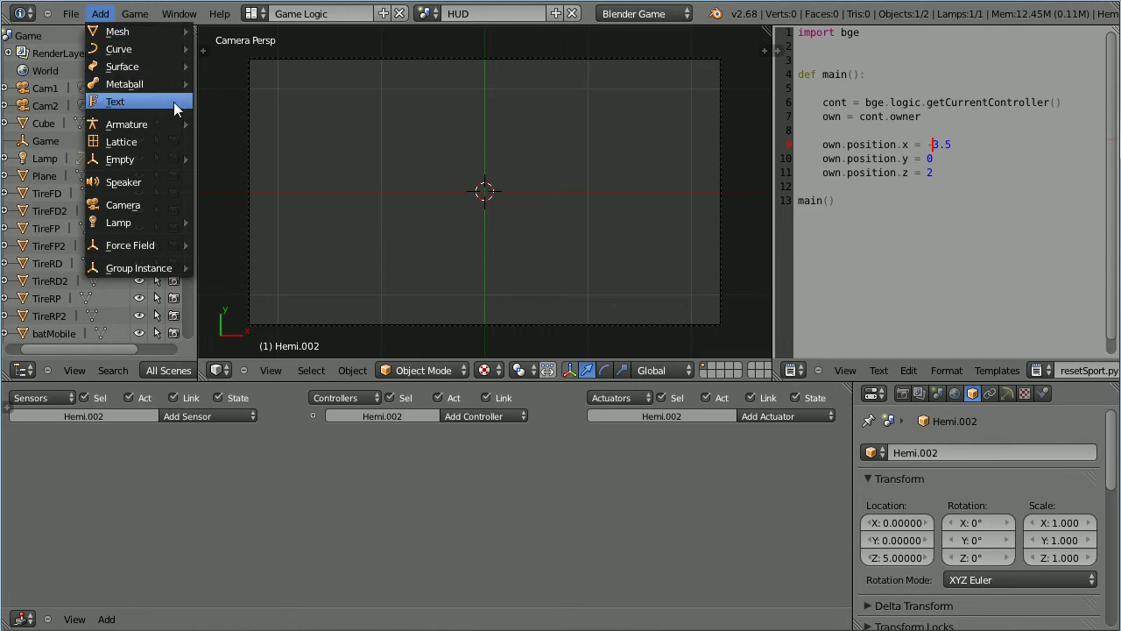
click(175, 108)
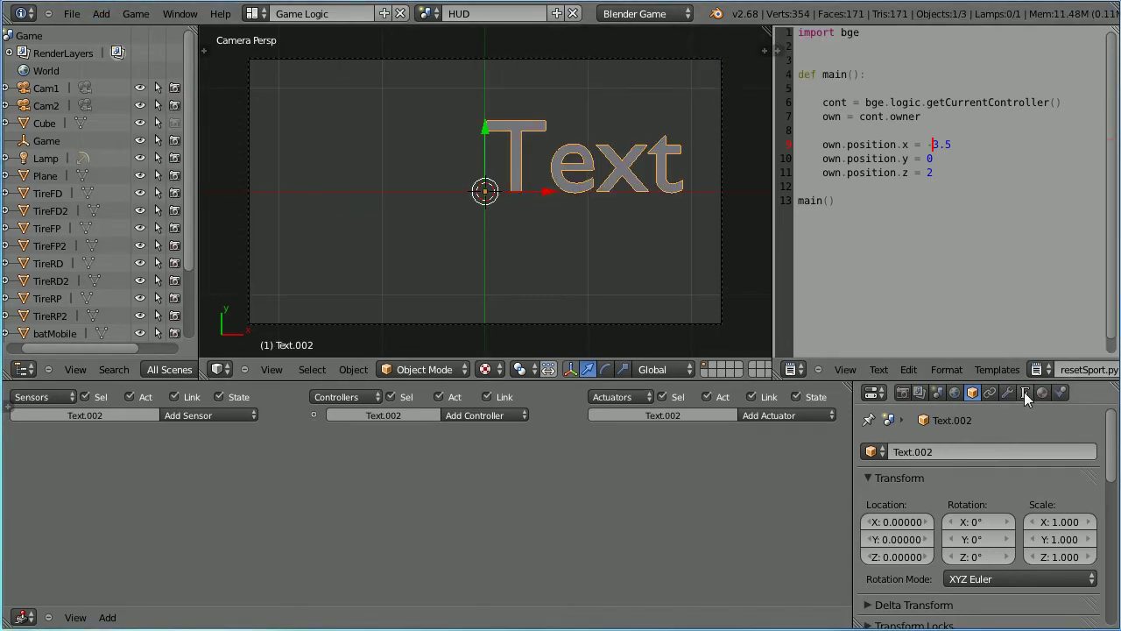
click(1024, 391)
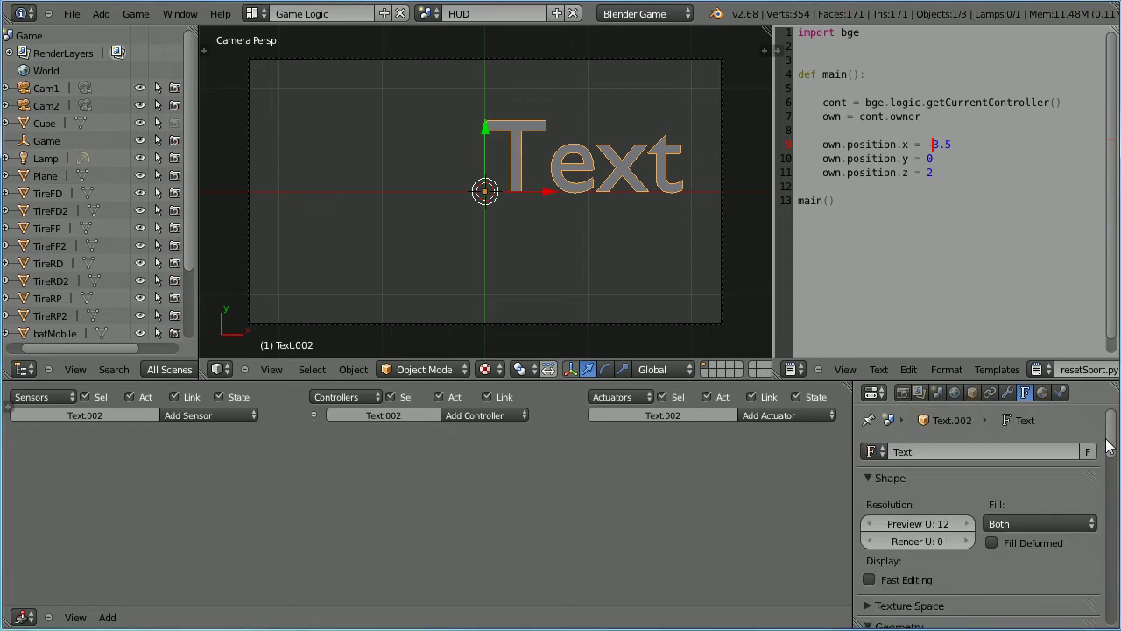
- Shrink the Text object to font size 0.3
drag(1111, 446, 1118, 518)
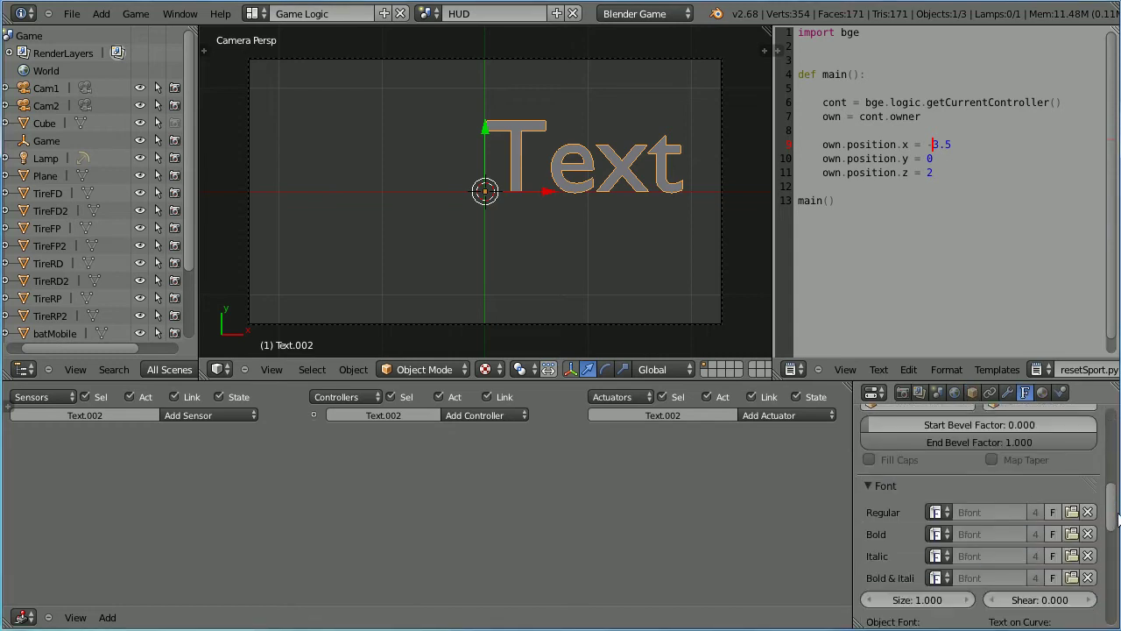
click(952, 593)
text(1.0)
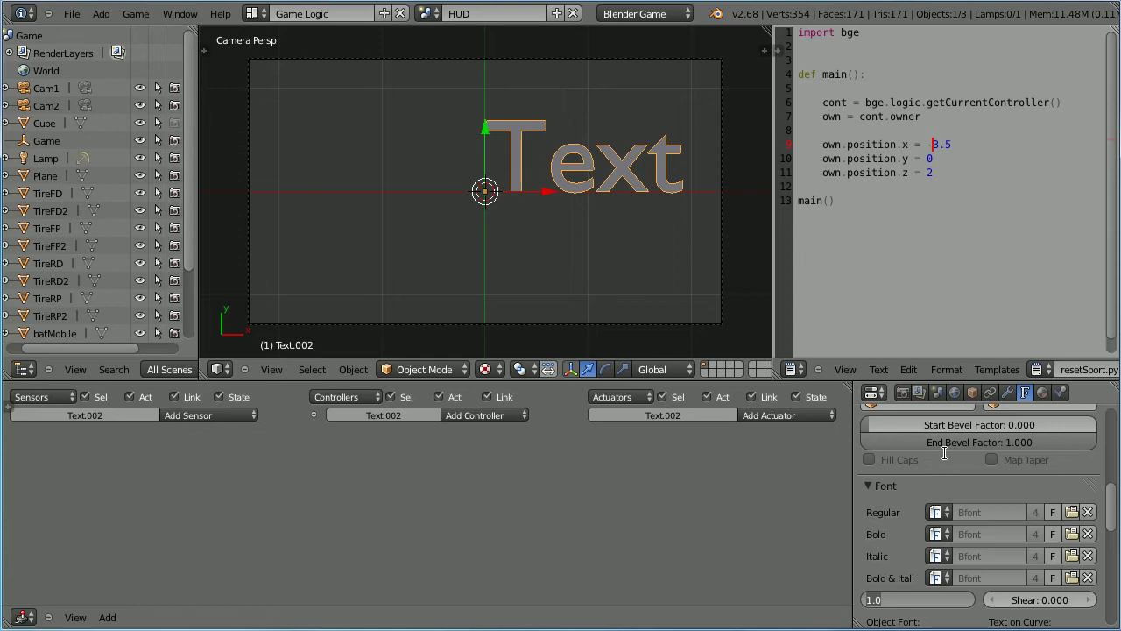
text(0.3)
key(Return)
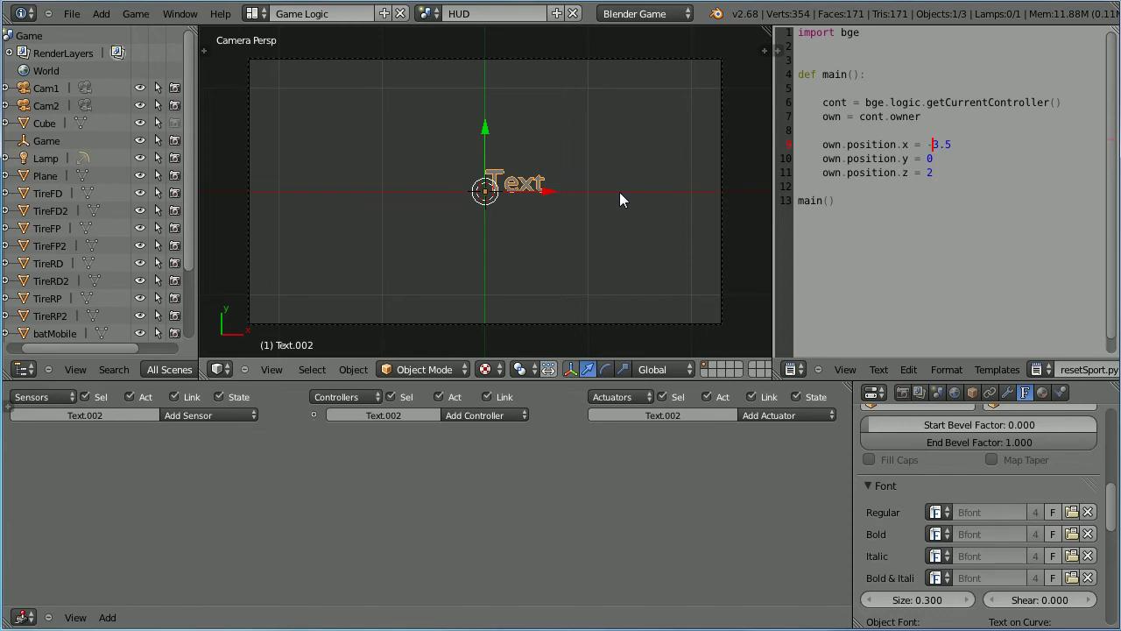
- Duplicate the text twice, placing copies at the camera frame's lower-left and bottom centre
key(shift+d)
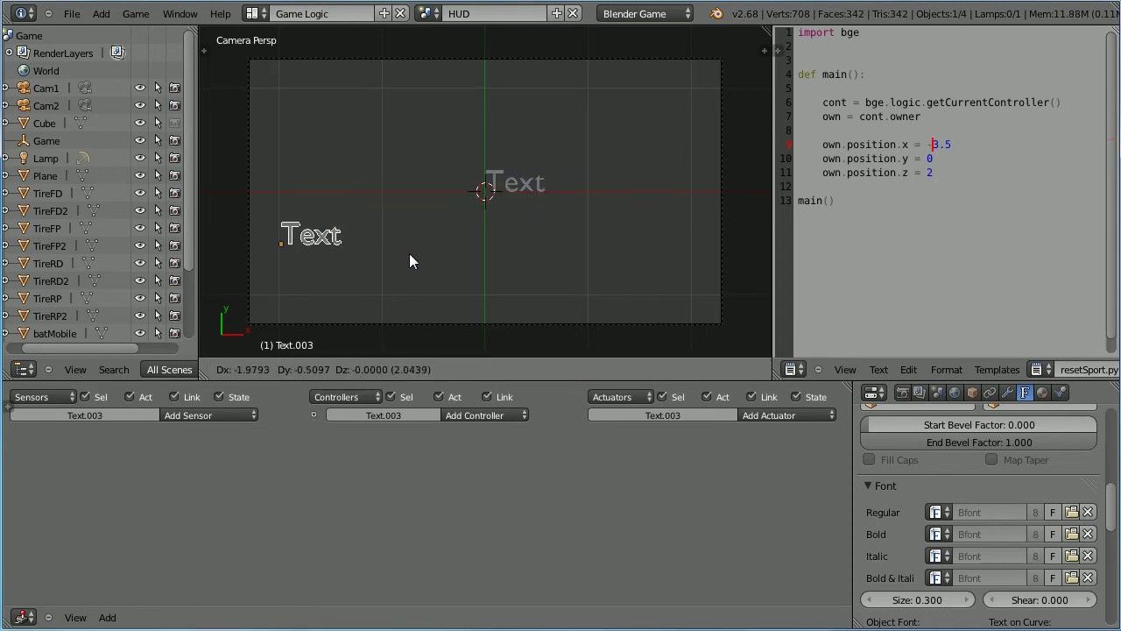
click(414, 297)
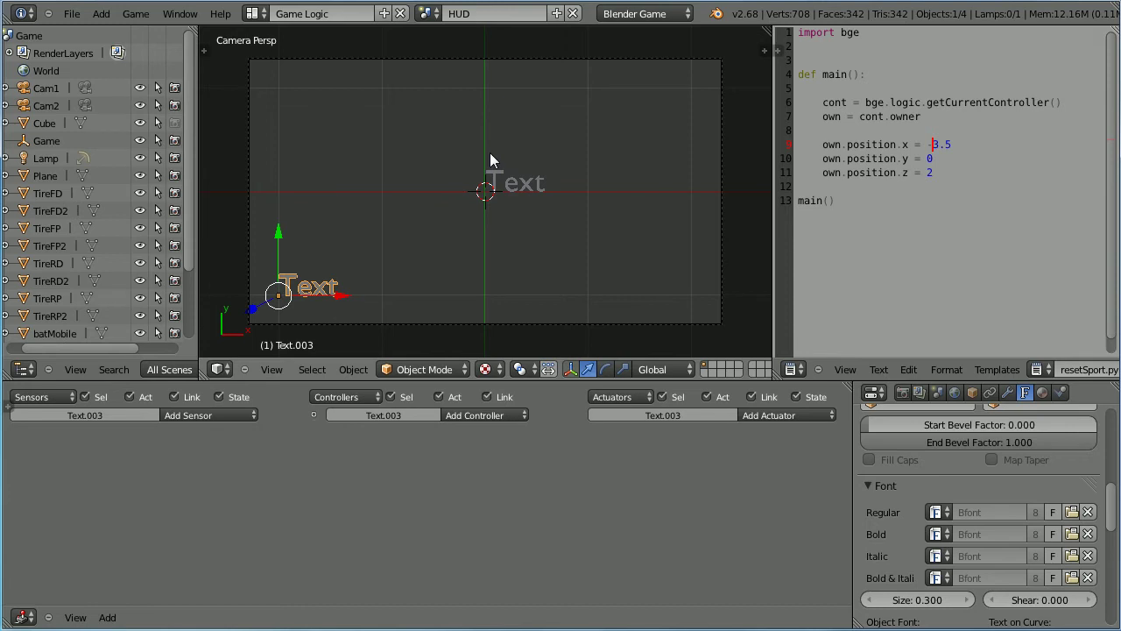
key(shift+d)
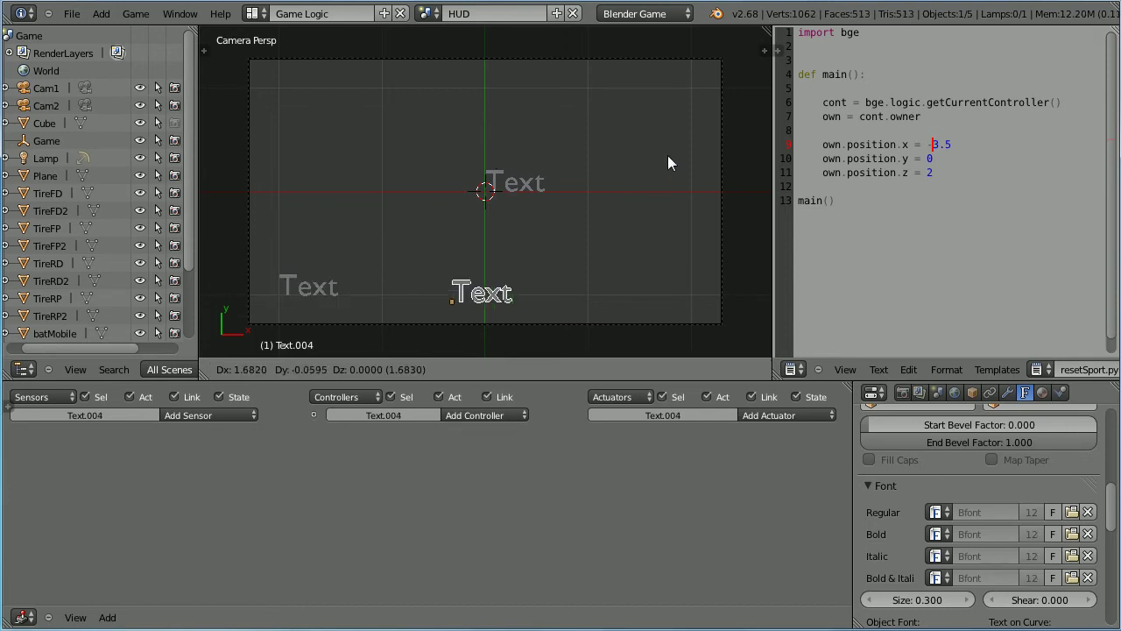
click(712, 152)
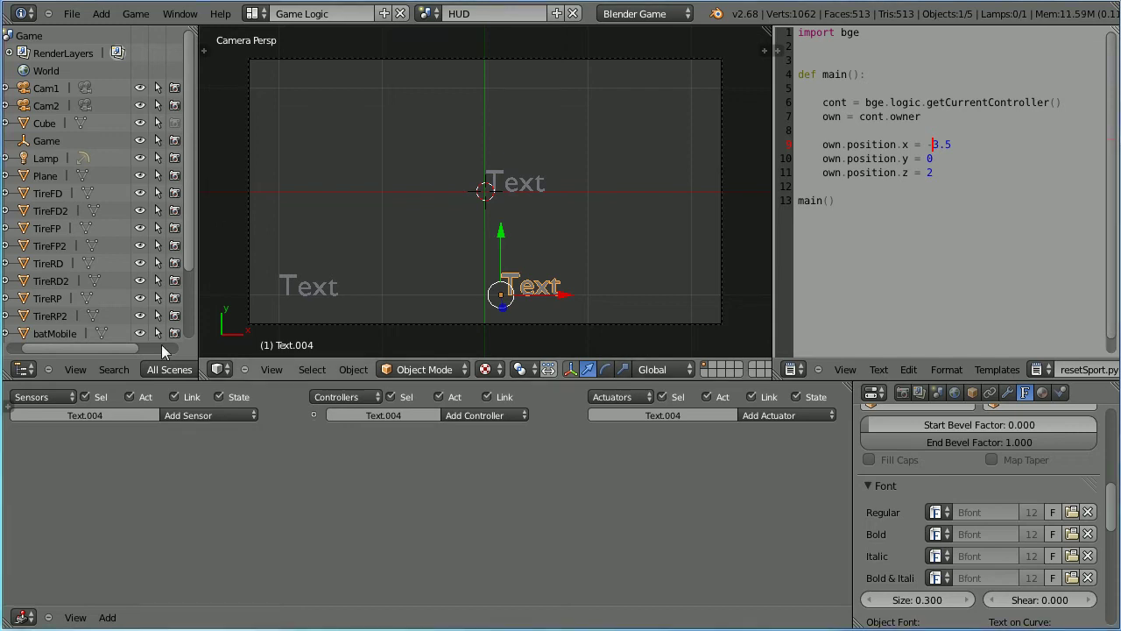
- Change the bottom-centre label's text from 'Text' to 'Batmobile:' in Edit Mode
click(429, 369)
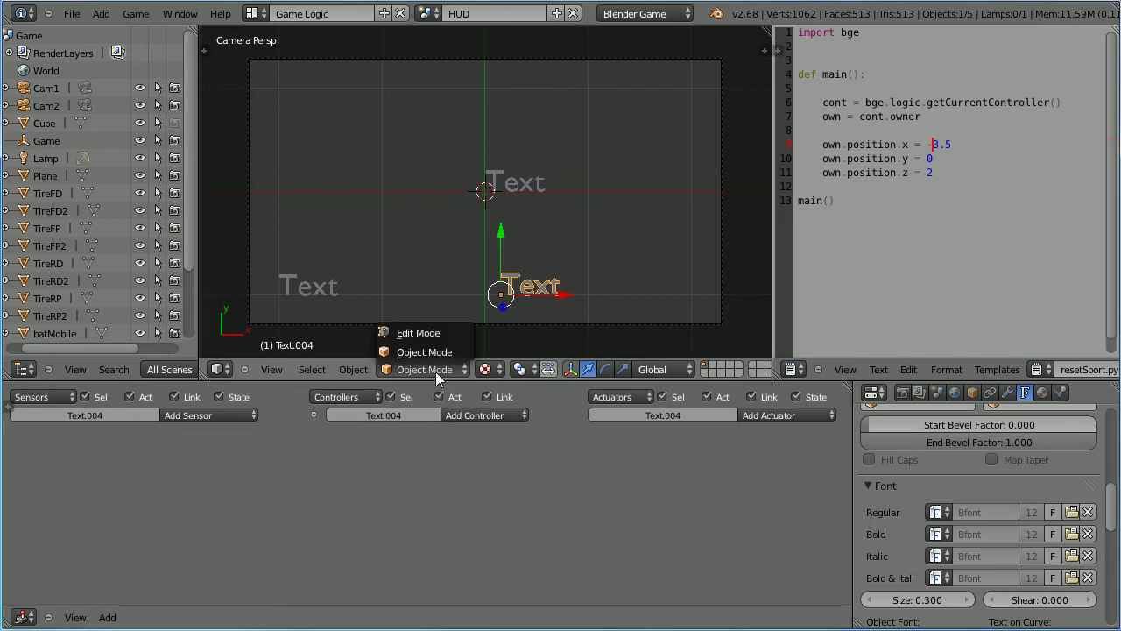
click(459, 333)
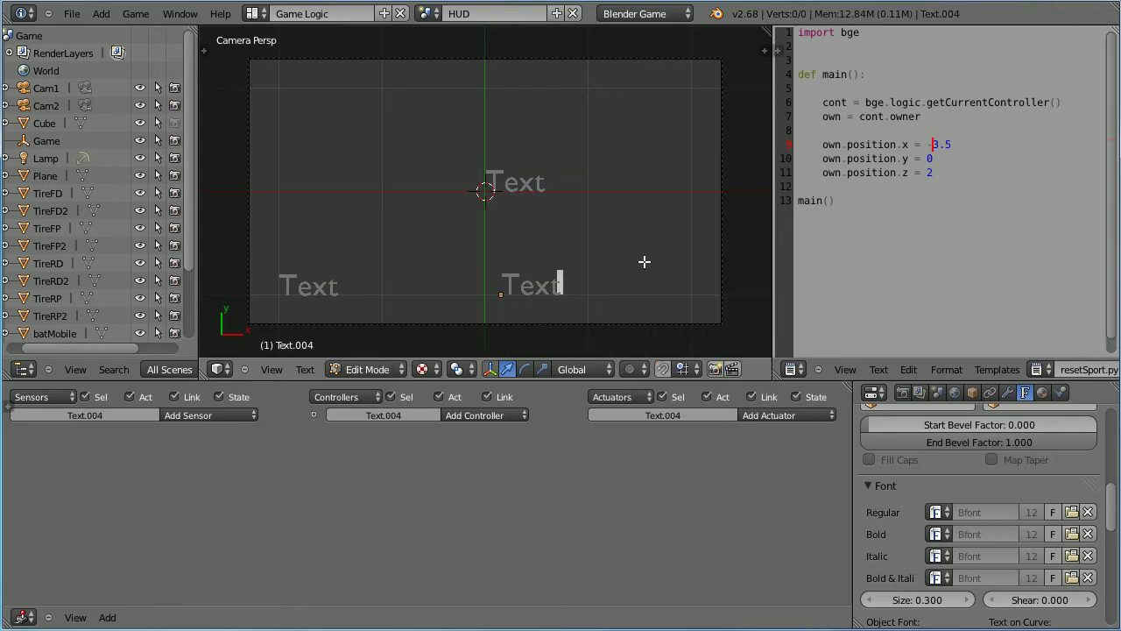
key(BackSpace)
key(BackSpace)
key(BackSpace)
key(BackSpace)
text(Ba)
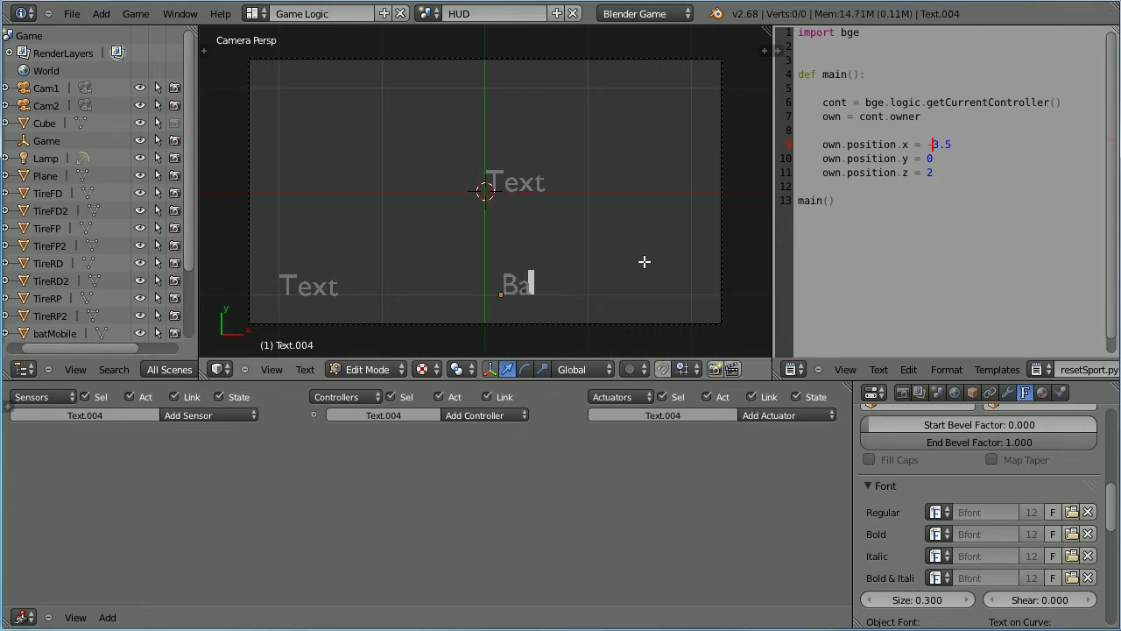
text(tmobile)
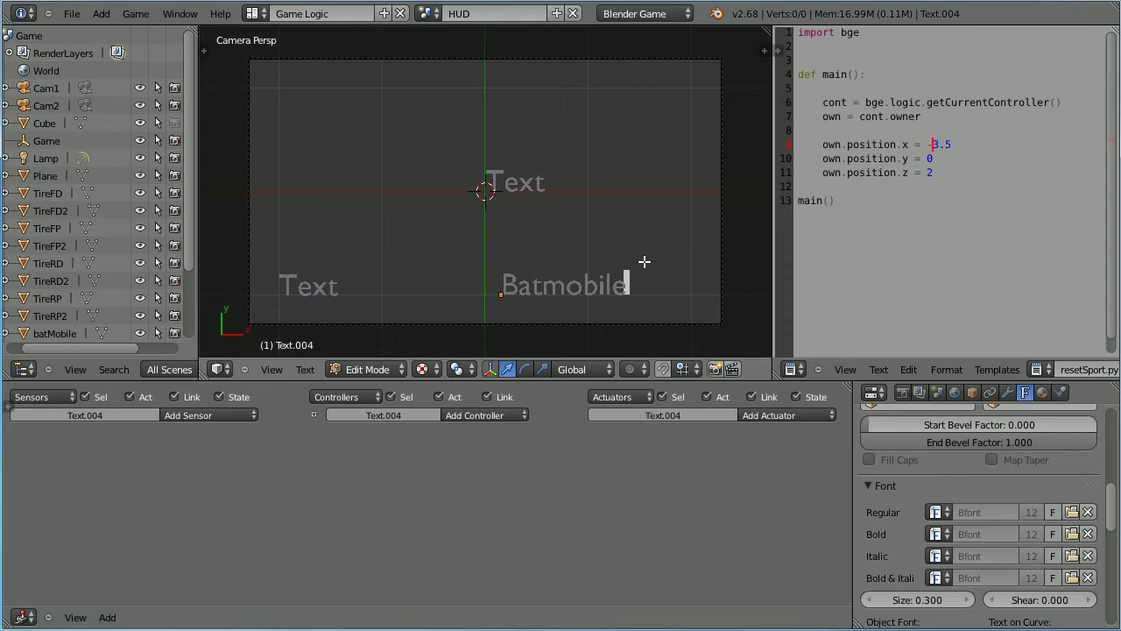
text(t)
key(BackSpace)
text(:)
key(Tab)
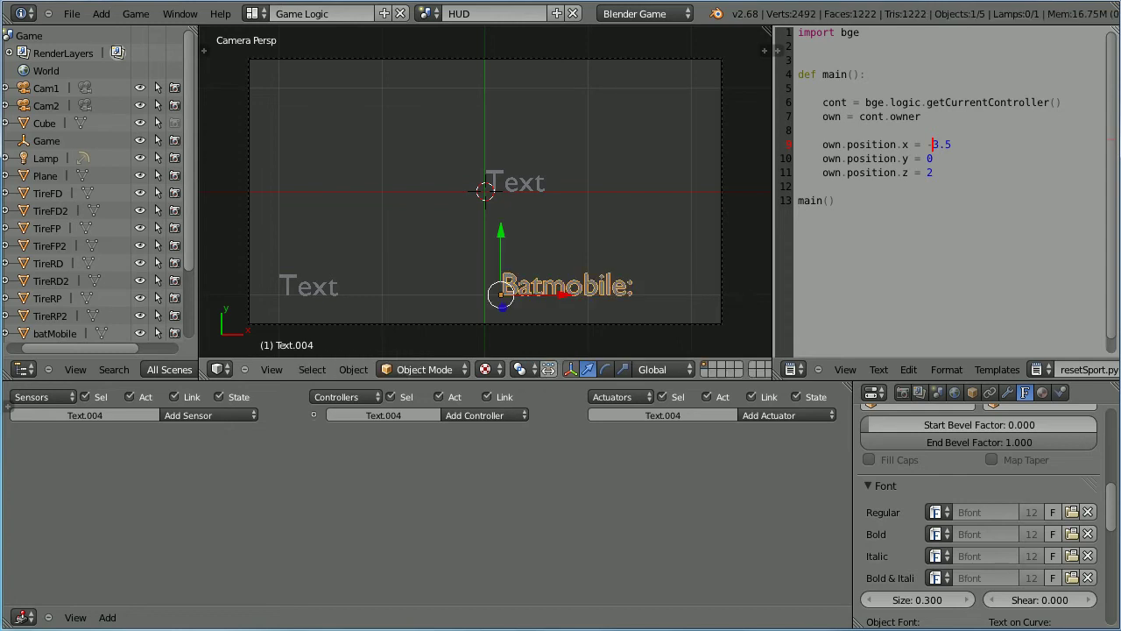
- Change the lower-left label's text from 'Text' to 'Sports Car:'
right_click(325, 292)
key(Tab)
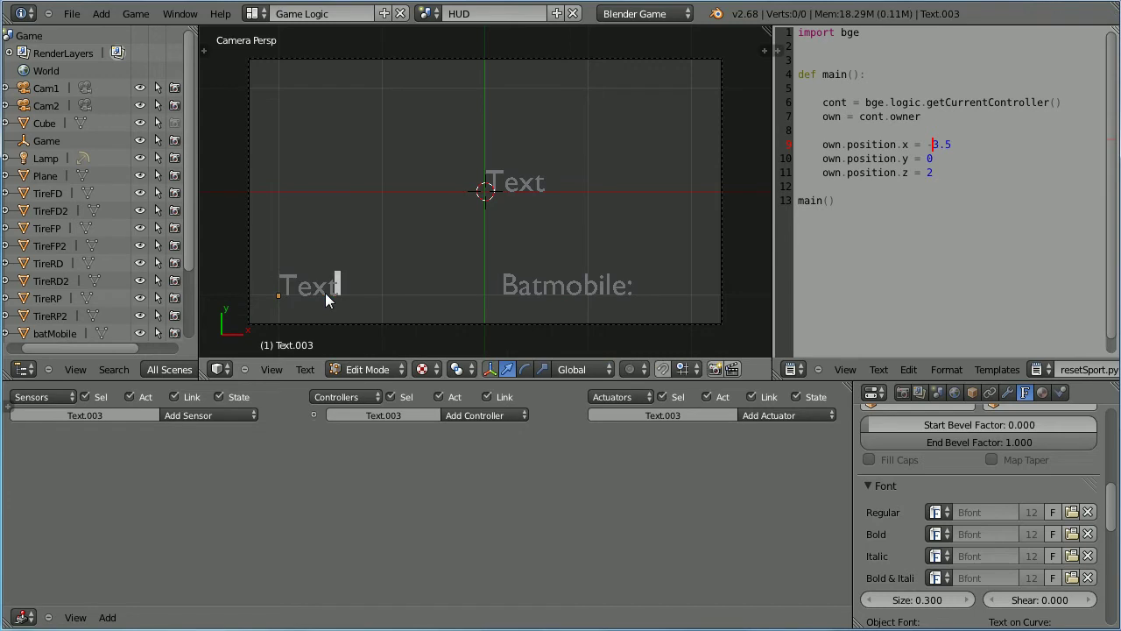
key(BackSpace)
key(BackSpace)
key(BackSpace)
key(BackSpace)
text(Sports Car)
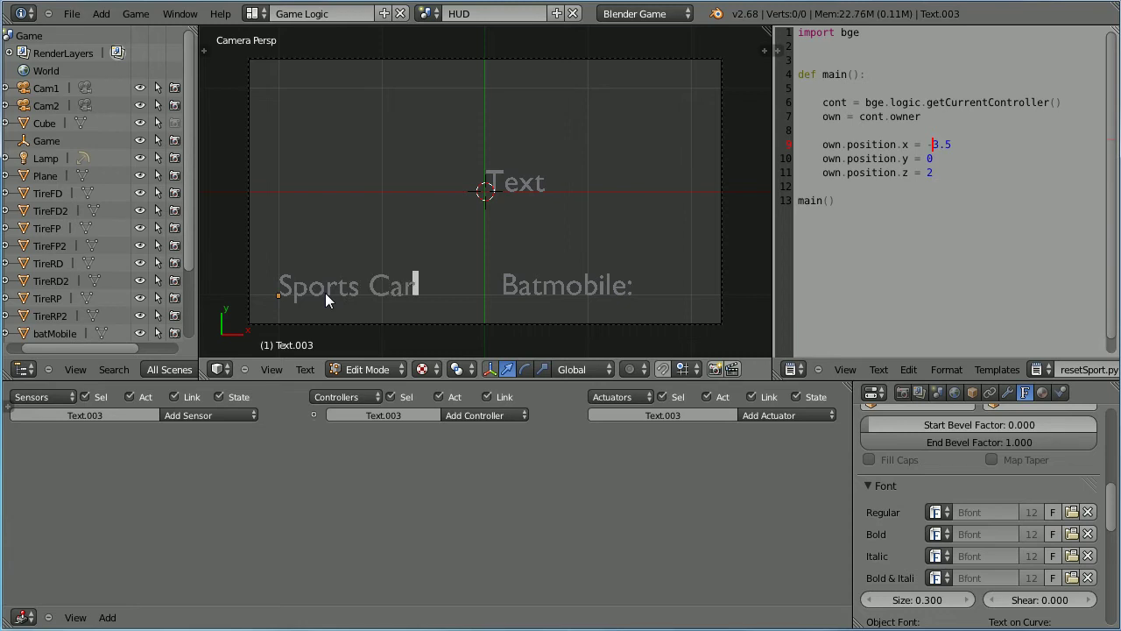
text(:)
key(Tab)
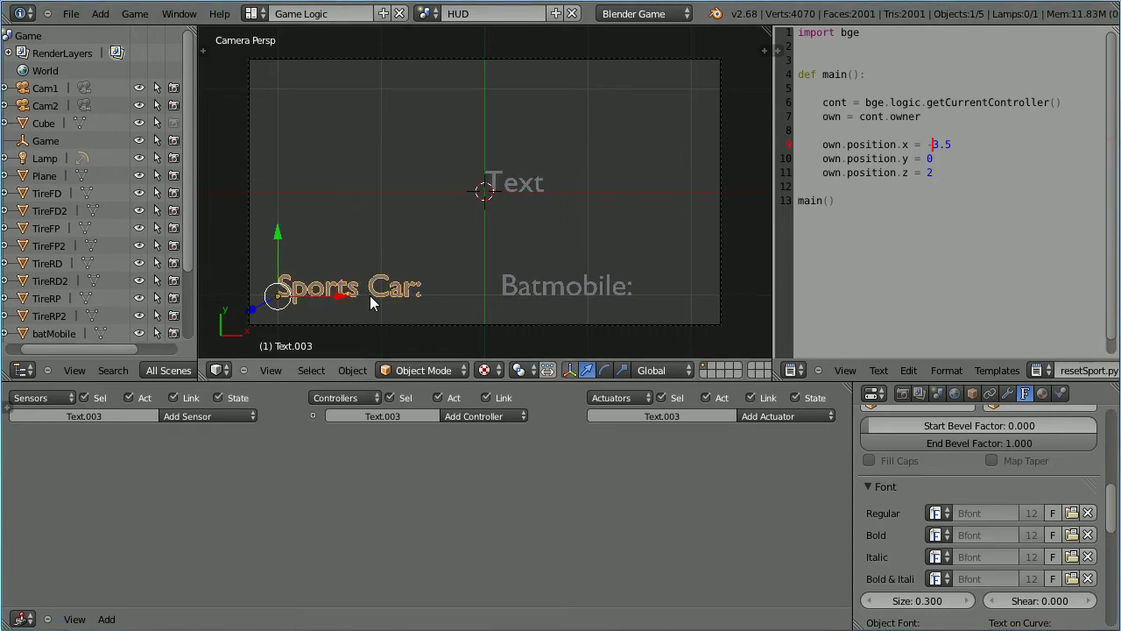
- Select both Sports Car: and Batmobile: labels and apply Convert to Mesh from Curve/Meta/Surf/Text
shift+right_click(536, 291)
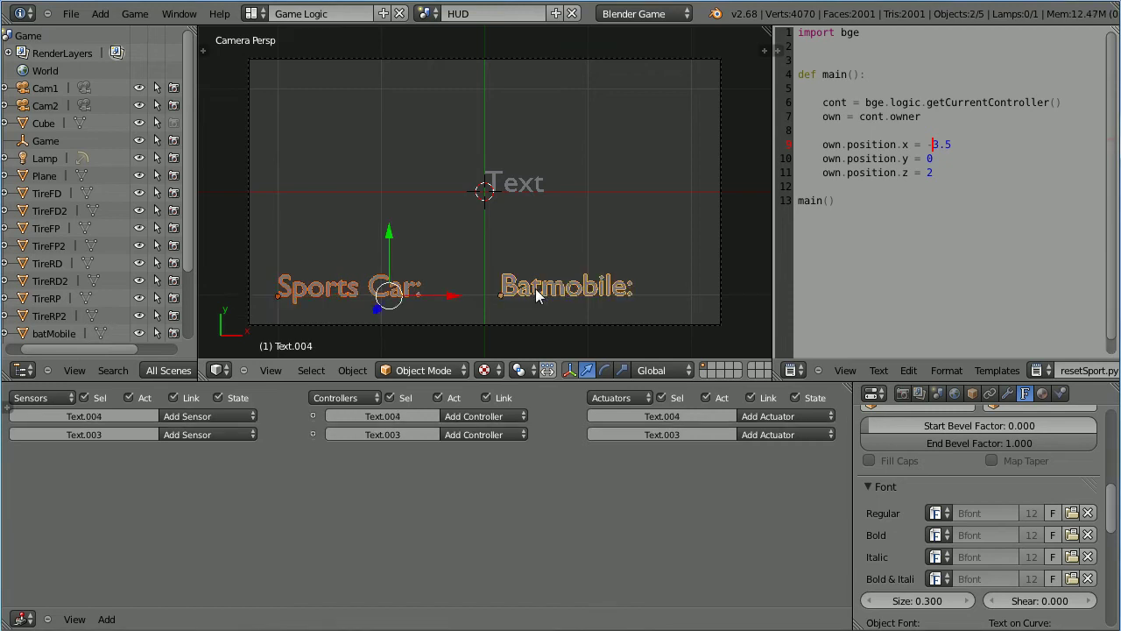
click(359, 371)
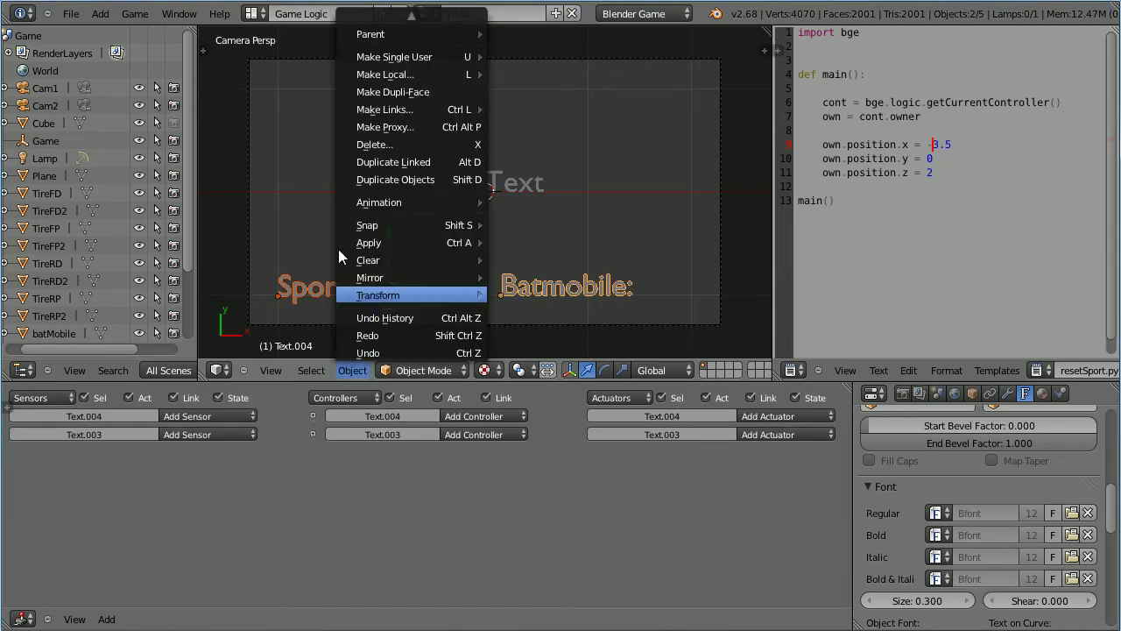
mouse_move(407, 31)
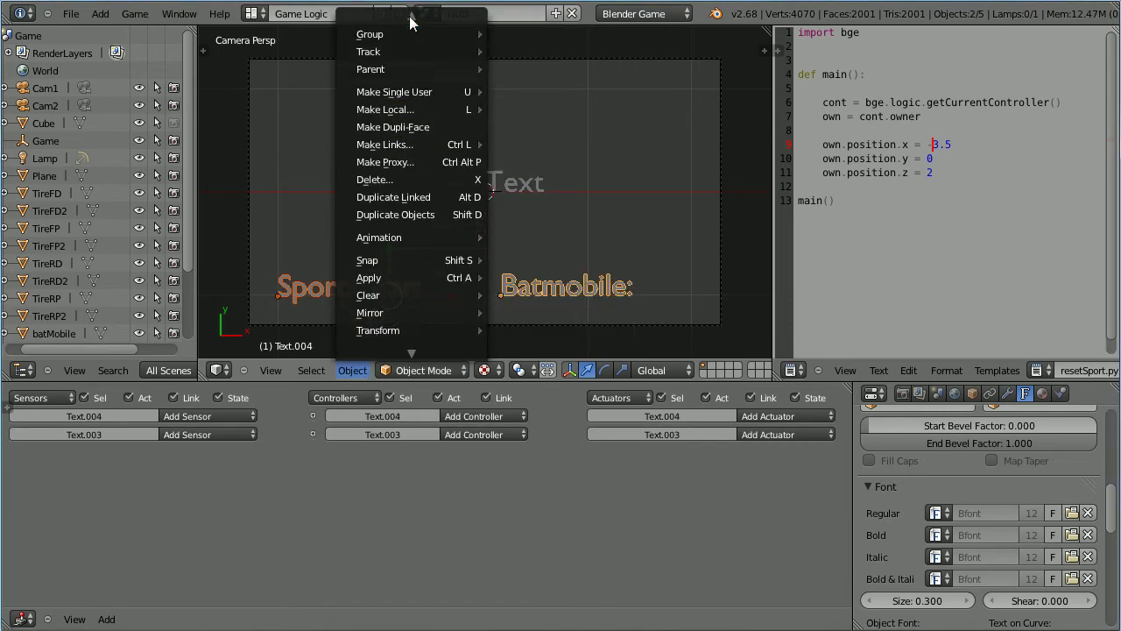
mouse_move(485, 23)
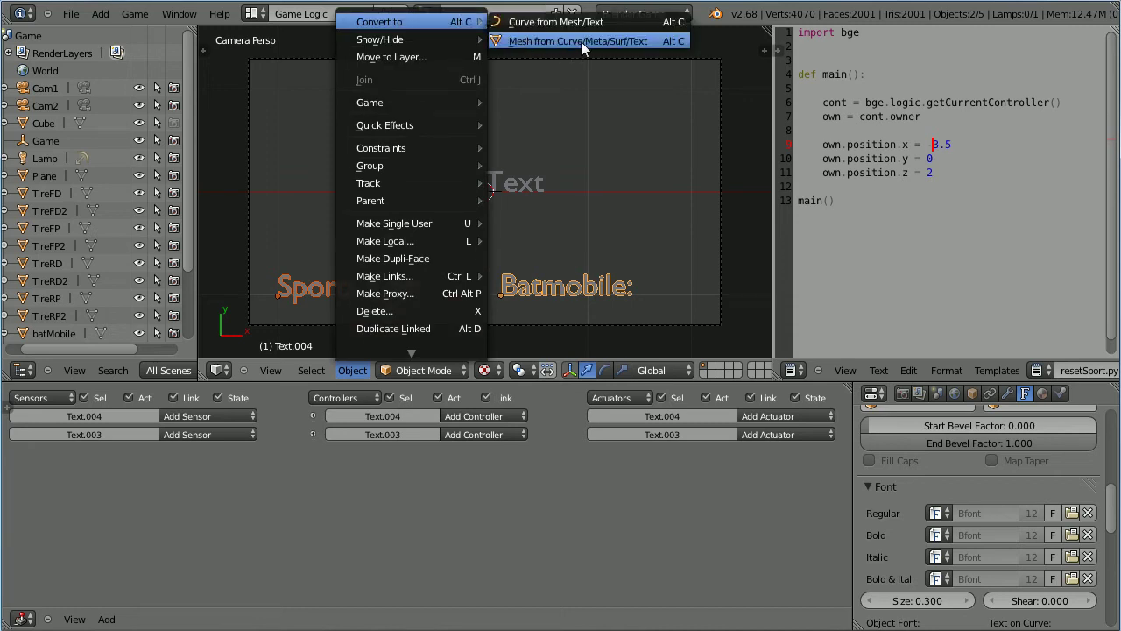
click(655, 39)
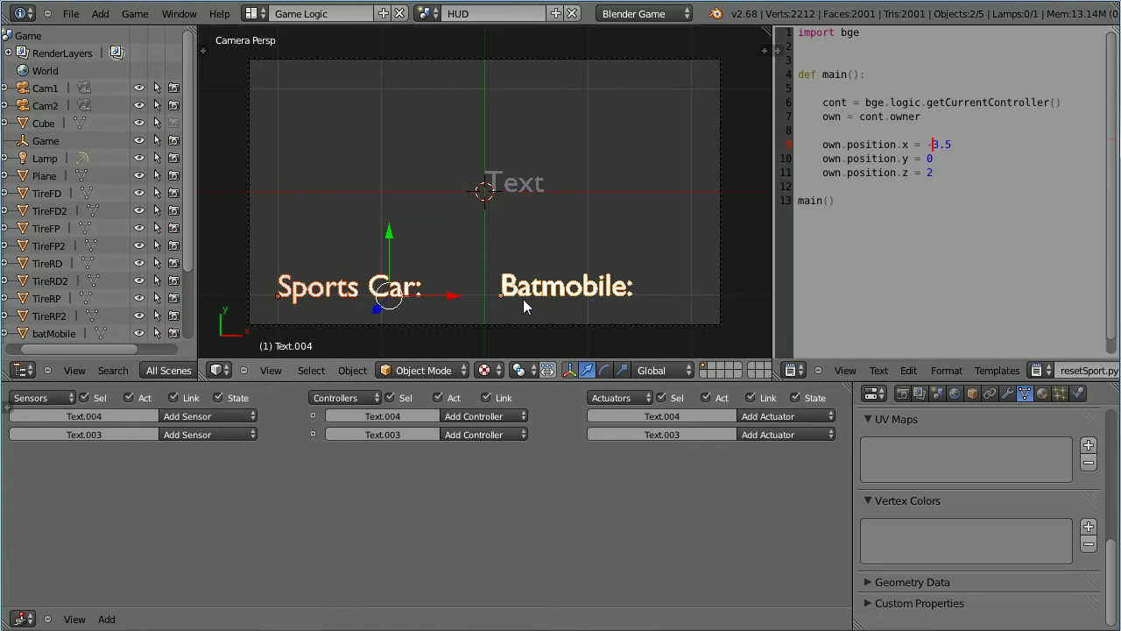
- Select the centre Text.002 object and give it an Integer game property named Text
right_click(540, 189)
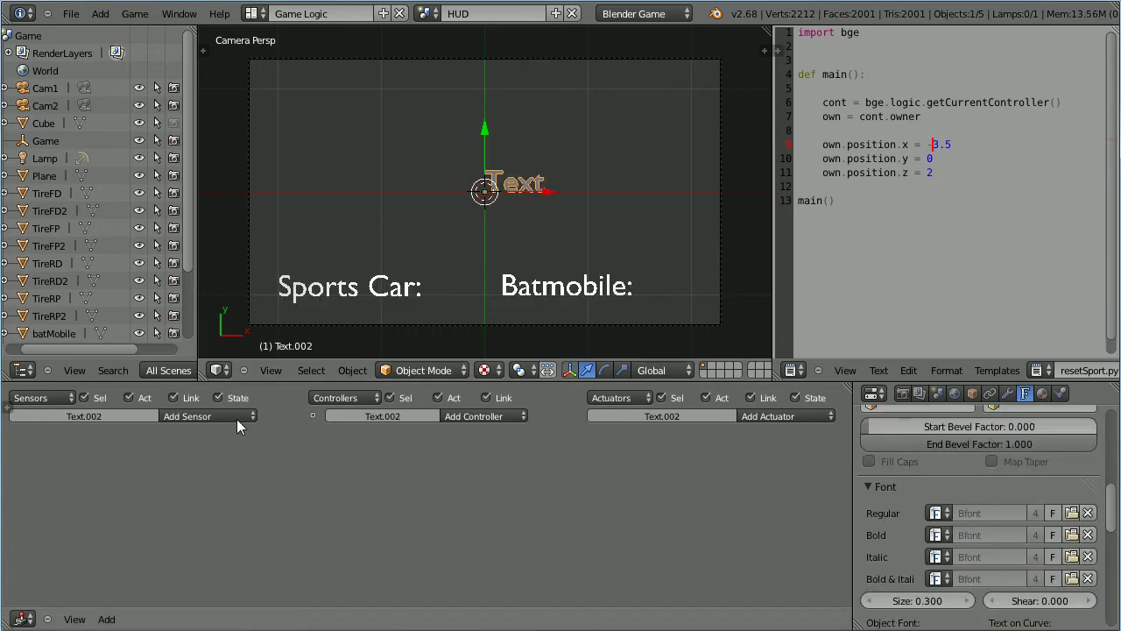
click(74, 619)
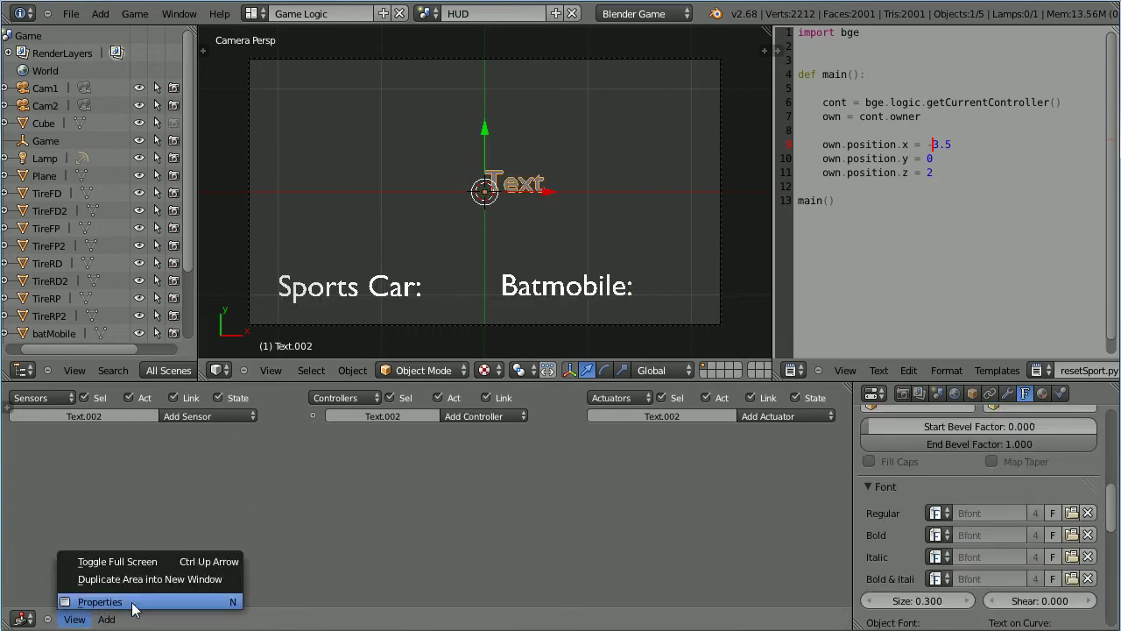
click(105, 600)
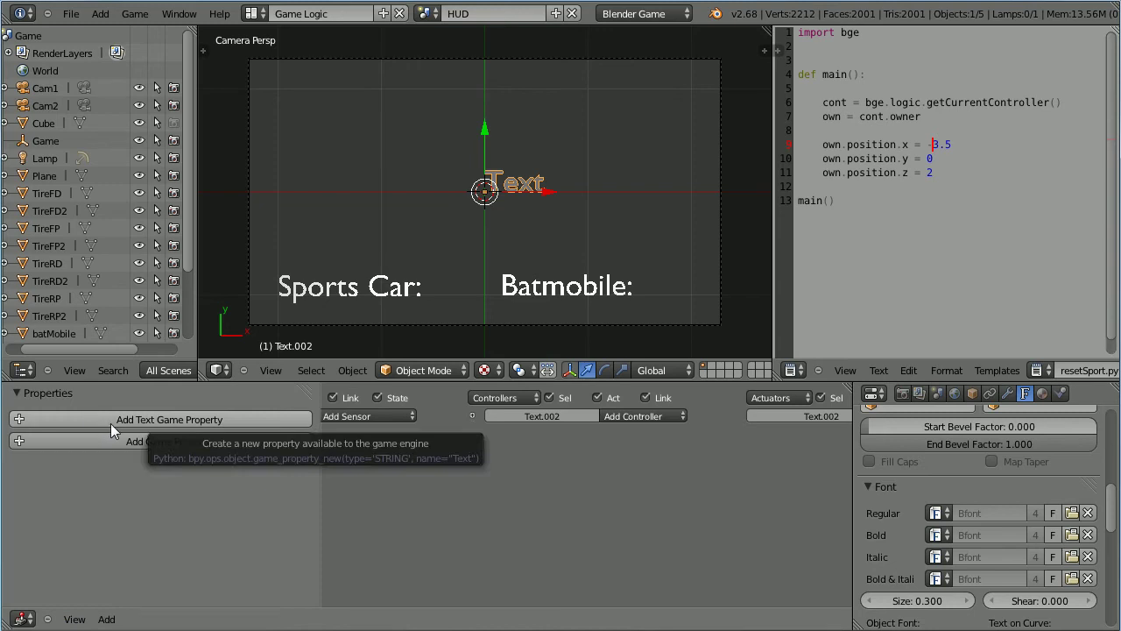
click(251, 419)
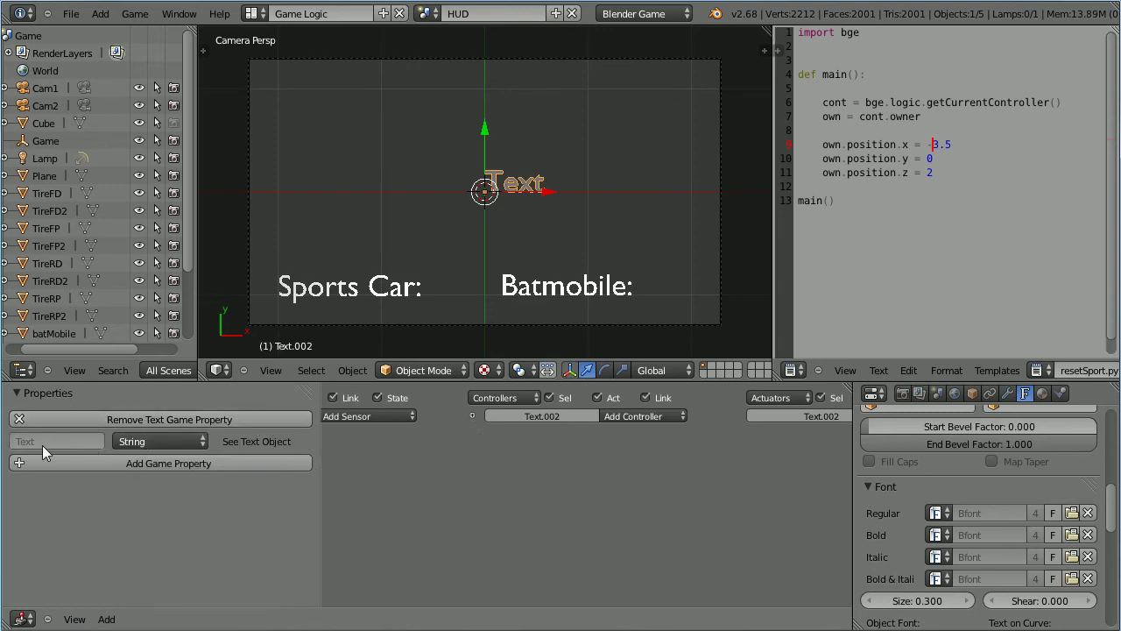
click(152, 441)
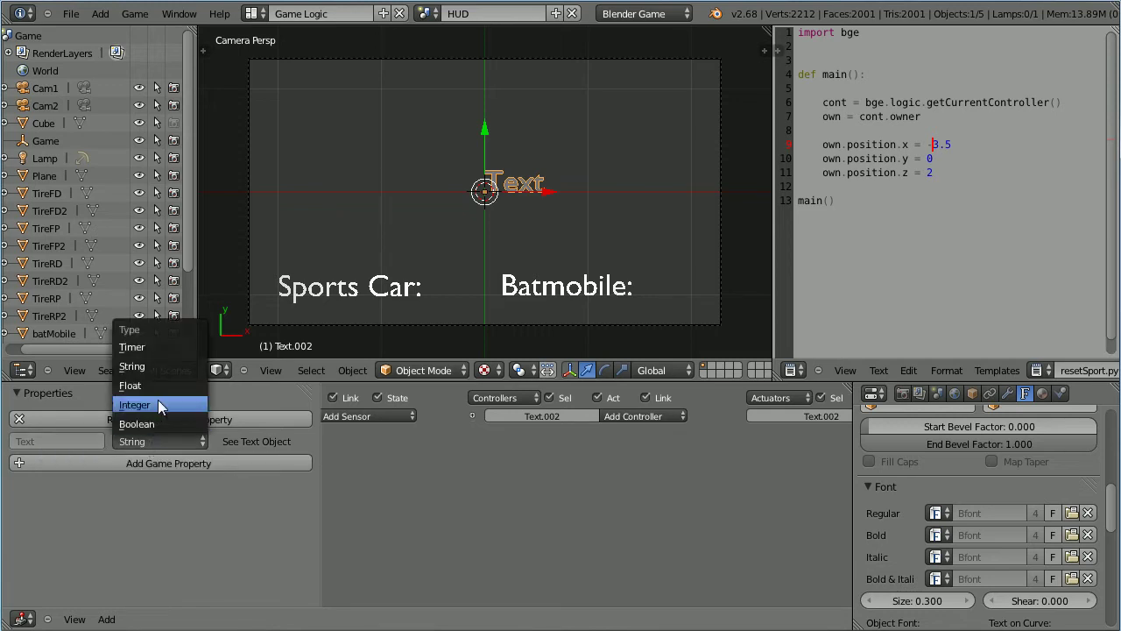
click(158, 404)
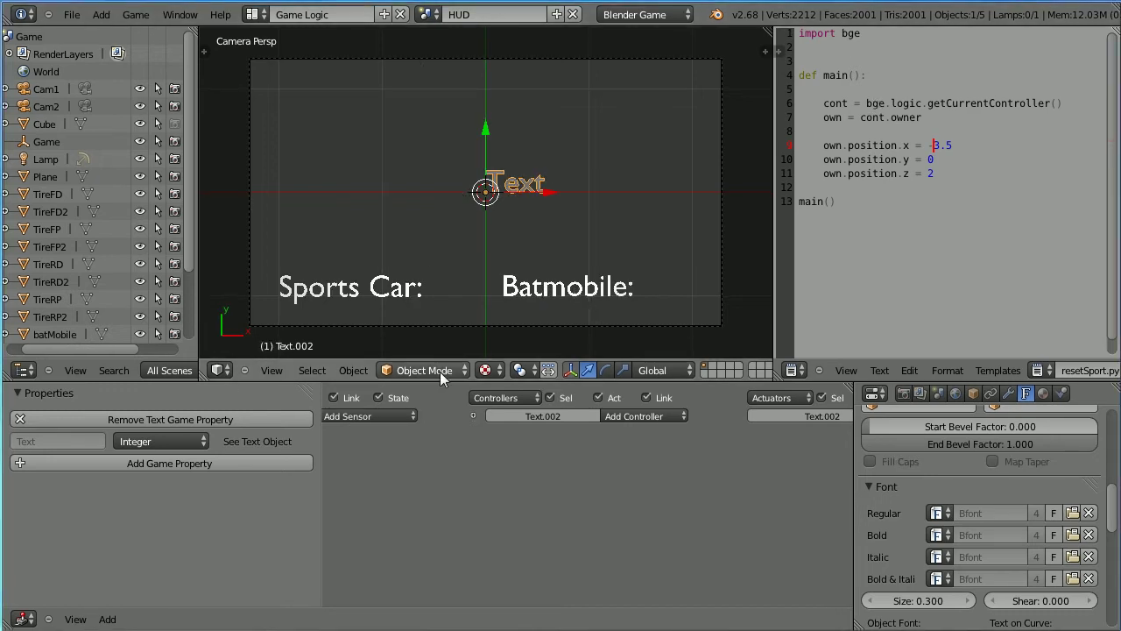
- Replace the centre label's word 'Text' with '500', then return to Object Mode
click(440, 372)
click(457, 333)
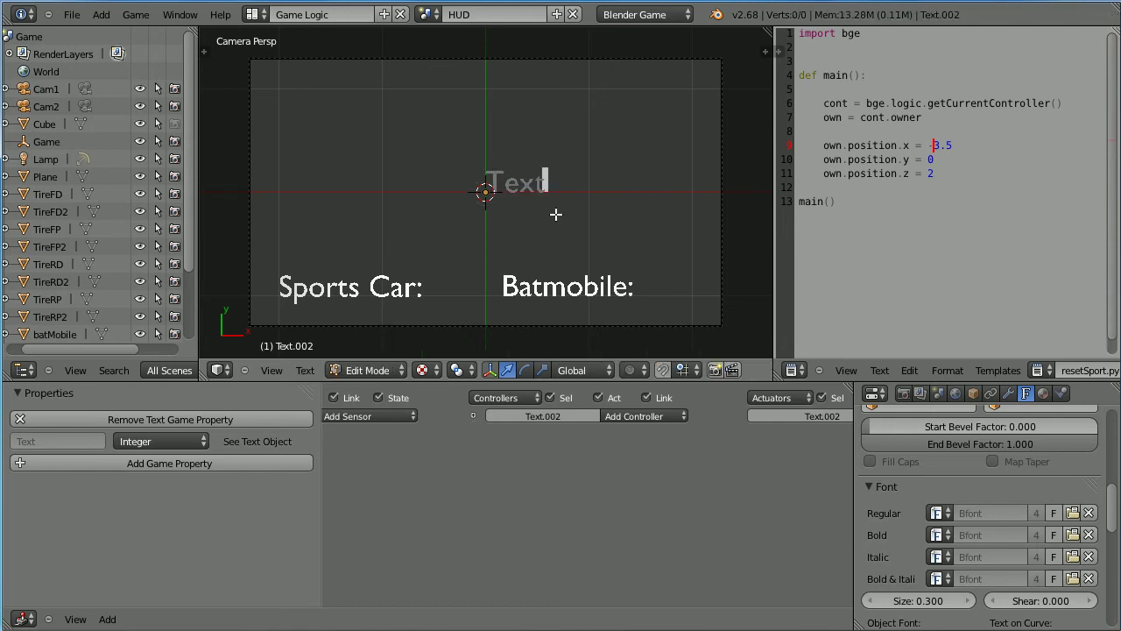
key(BackSpace)
key(BackSpace)
key(BackSpace)
key(BackSpace)
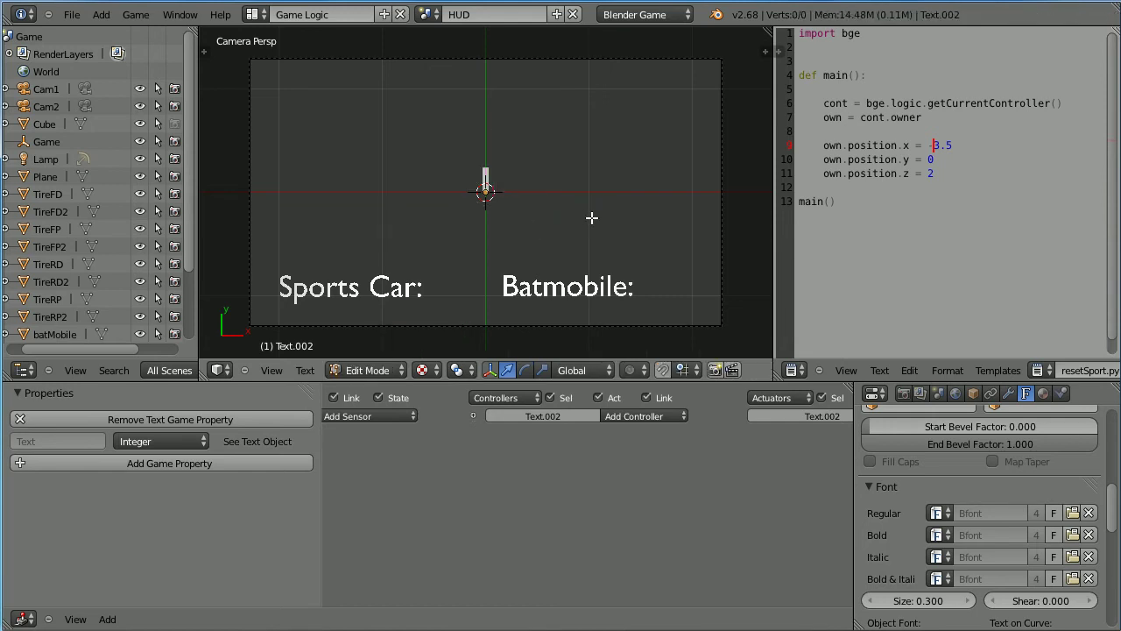
text(500)
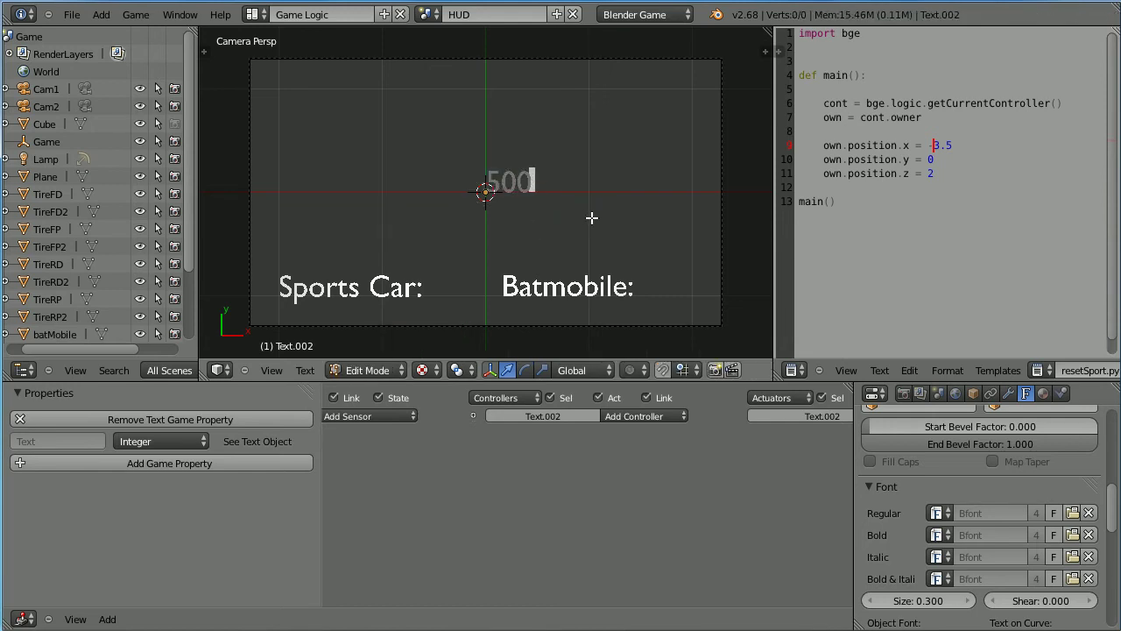
click(379, 370)
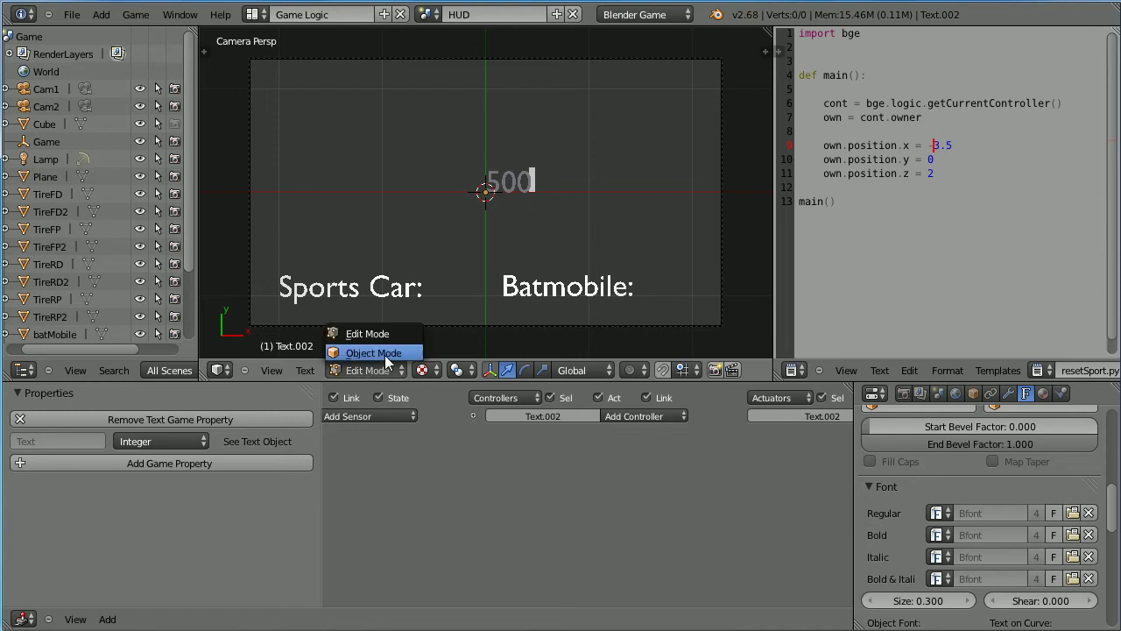
click(382, 416)
- Add an Always sensor, an And controller and a Property actuator to Text.002
click(378, 416)
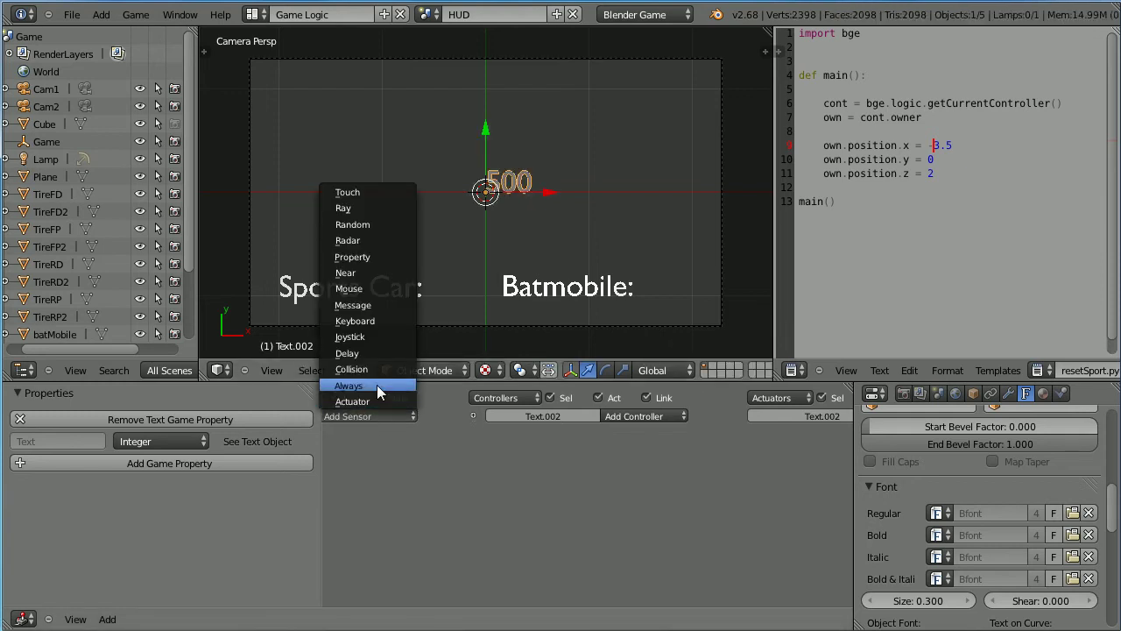
click(376, 384)
click(632, 417)
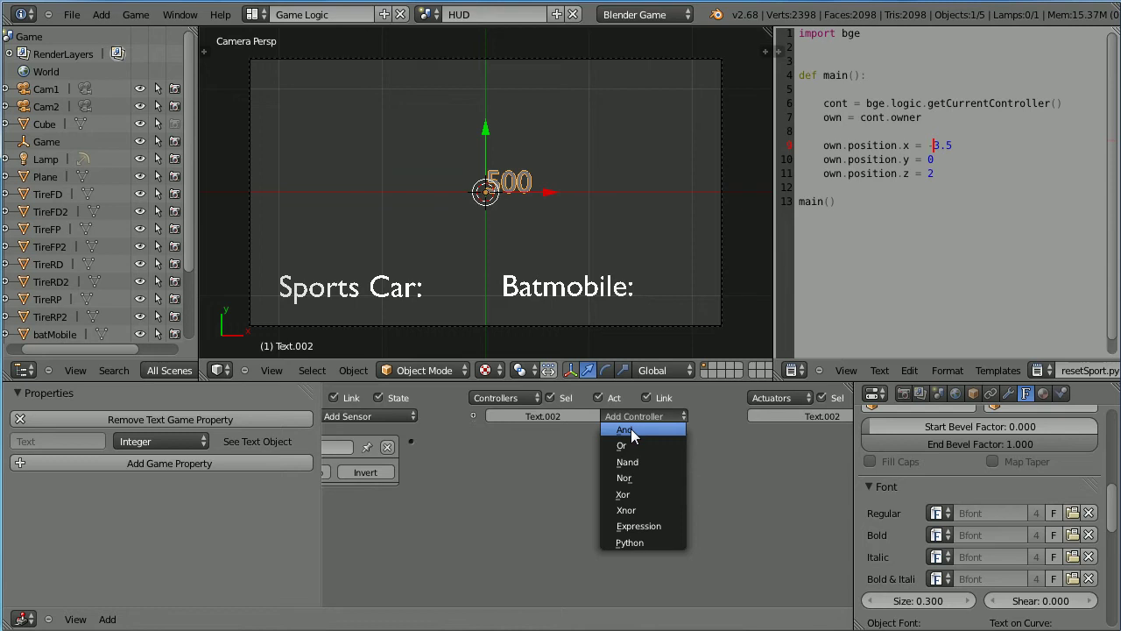
click(679, 429)
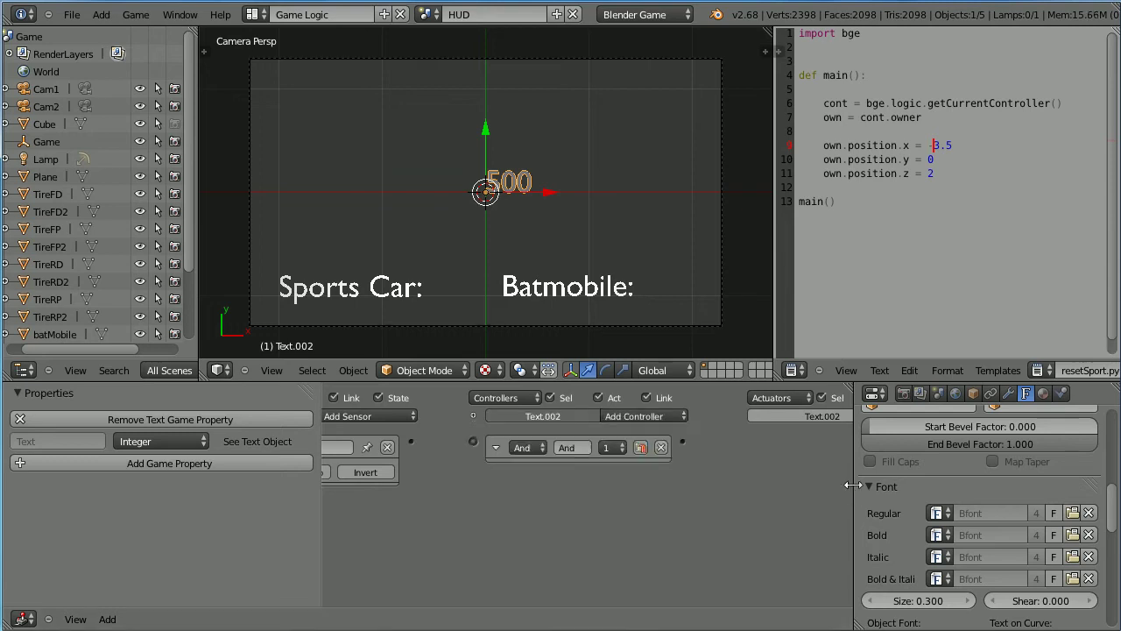
drag(853, 486, 1104, 458)
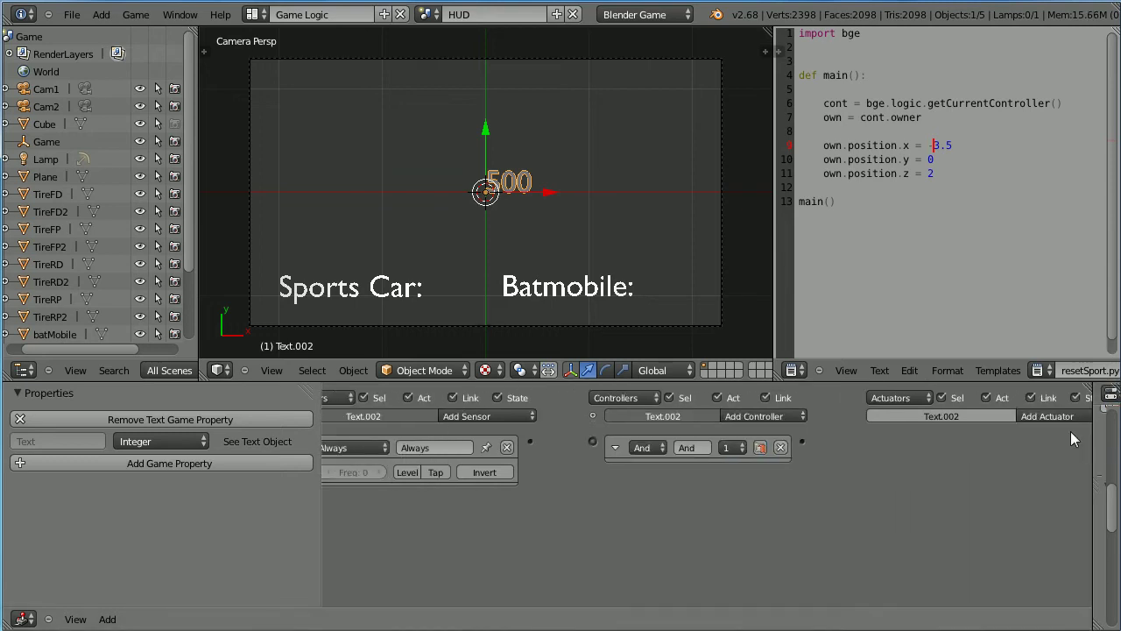
click(1051, 417)
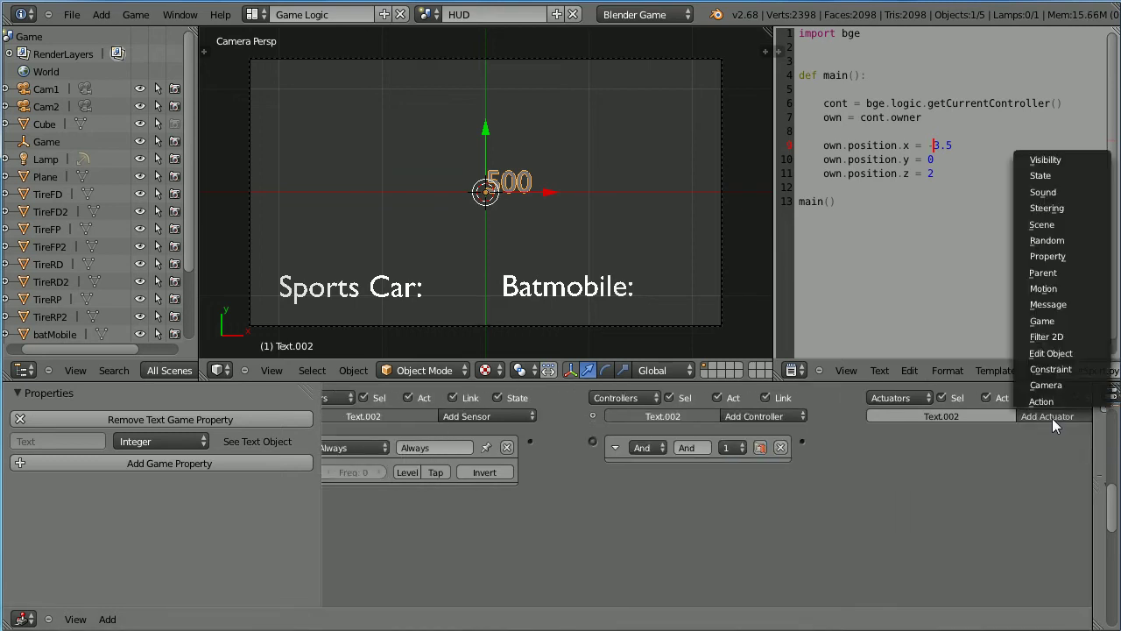
click(1075, 260)
- Set the actuator to Add 1 to the Text property and wire Always to And to Property
click(985, 473)
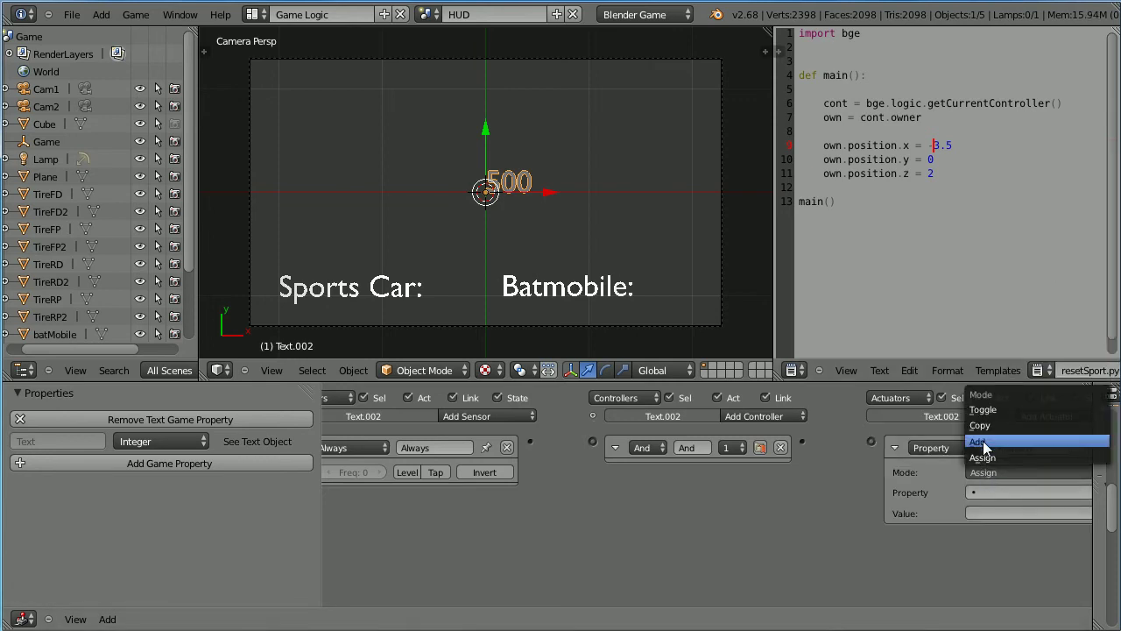
click(984, 442)
click(985, 512)
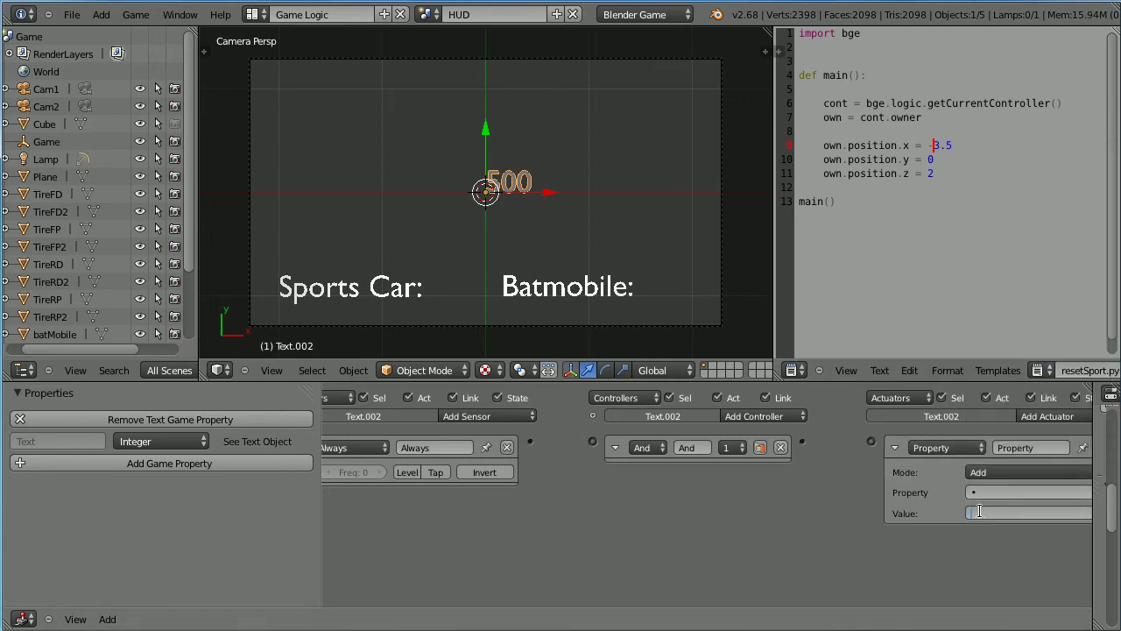
text(1)
click(982, 493)
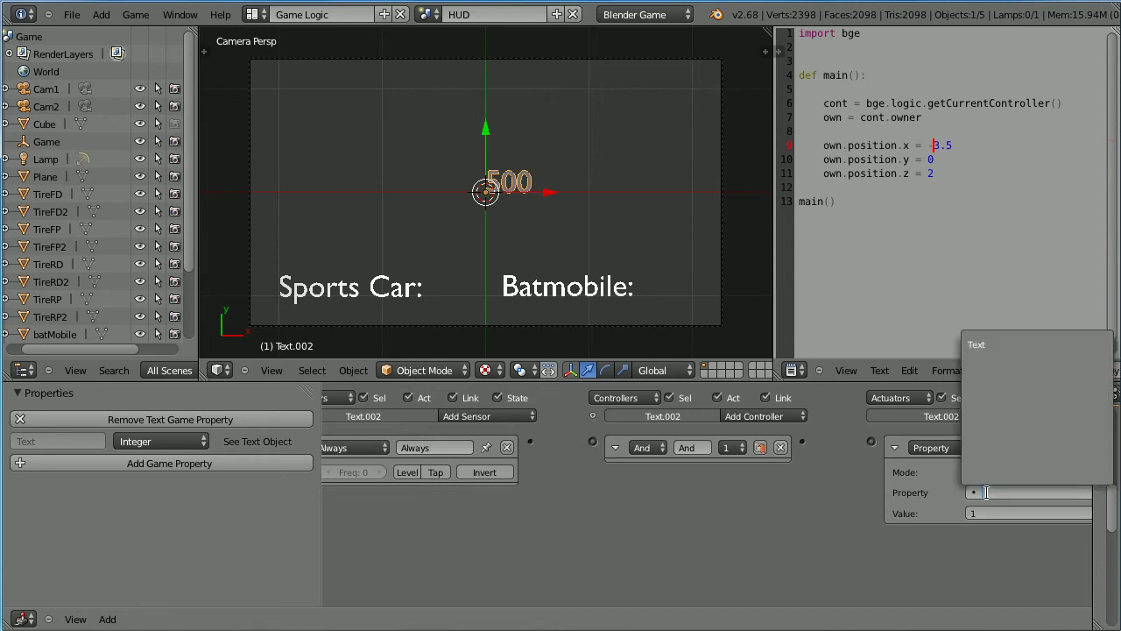
click(998, 344)
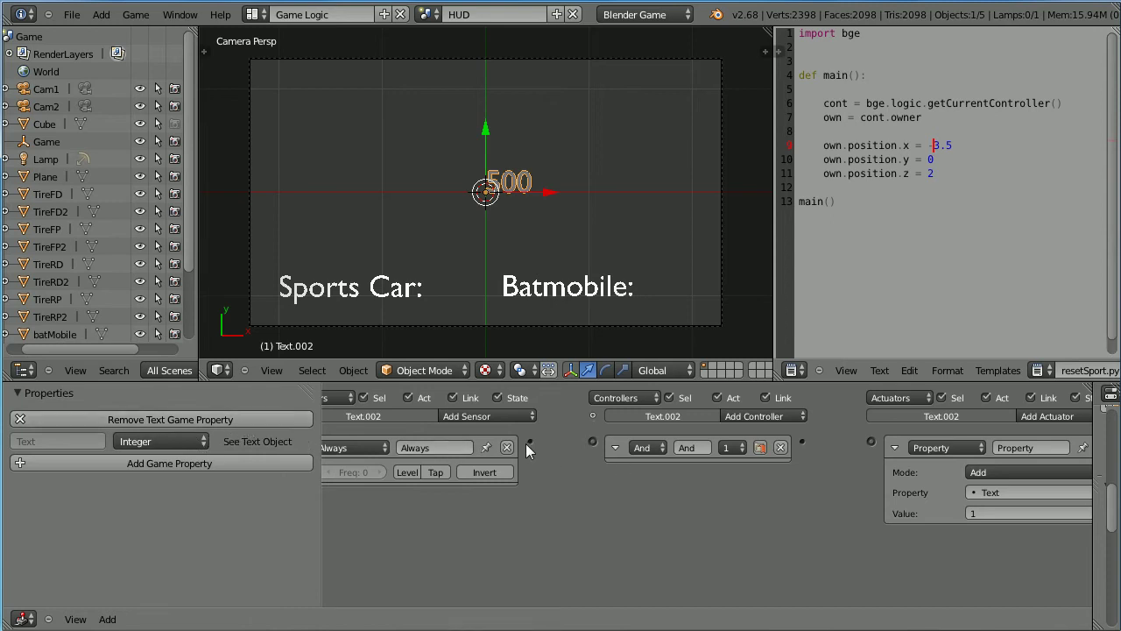
drag(589, 444, 592, 440)
drag(844, 438, 869, 441)
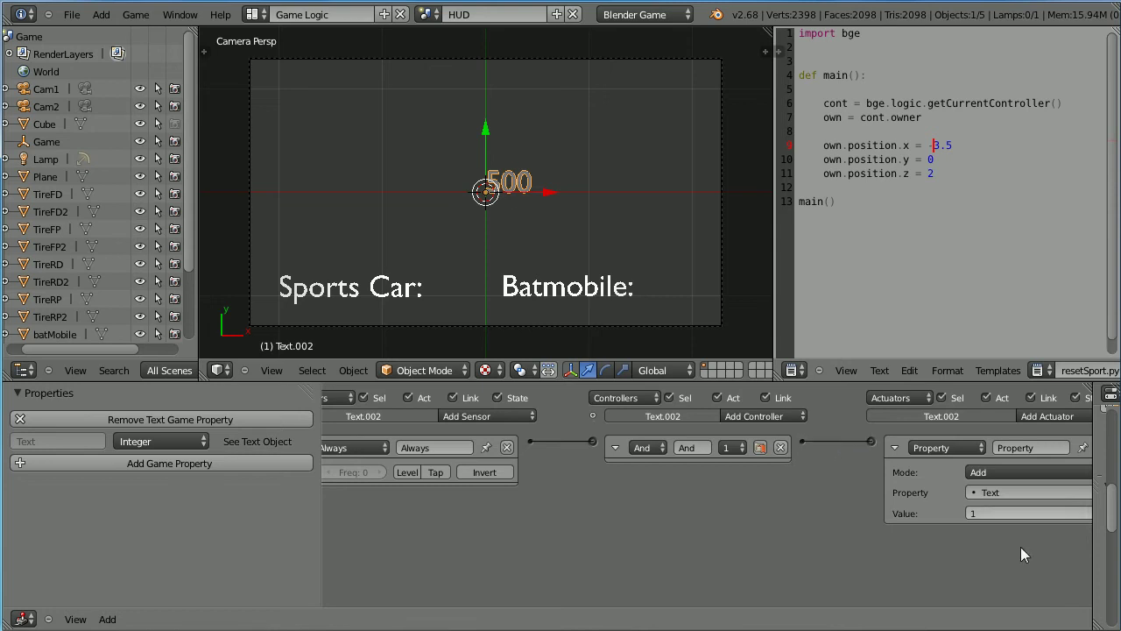
drag(1091, 565, 905, 516)
- Test-run the game, enable the Always sensor's true pulse, and rerun to see the counter climb
click(951, 394)
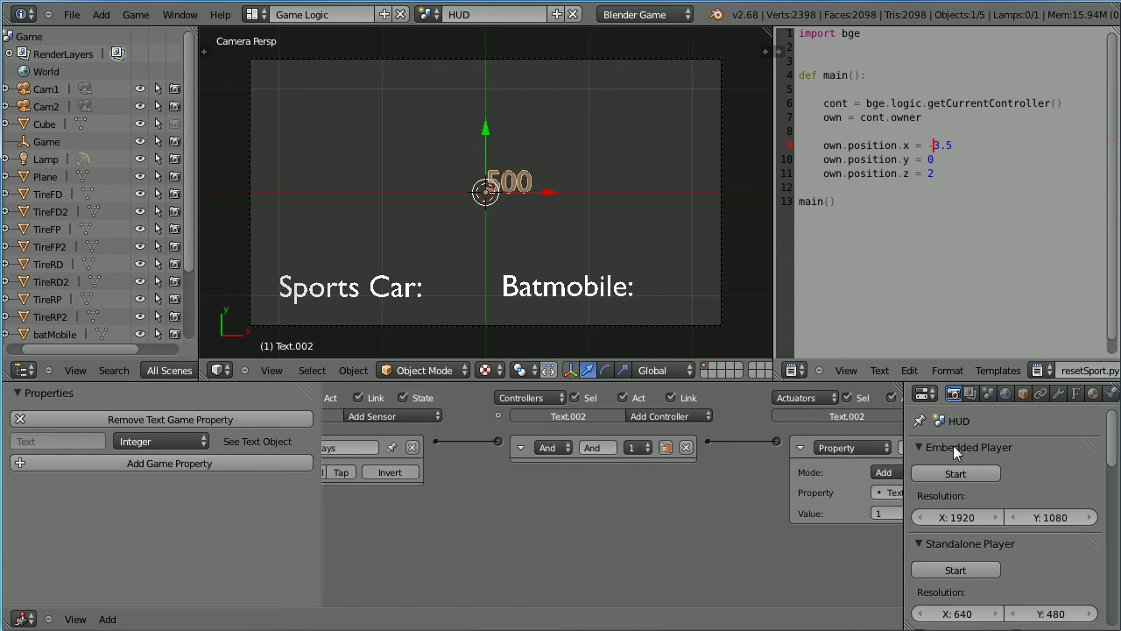
click(954, 473)
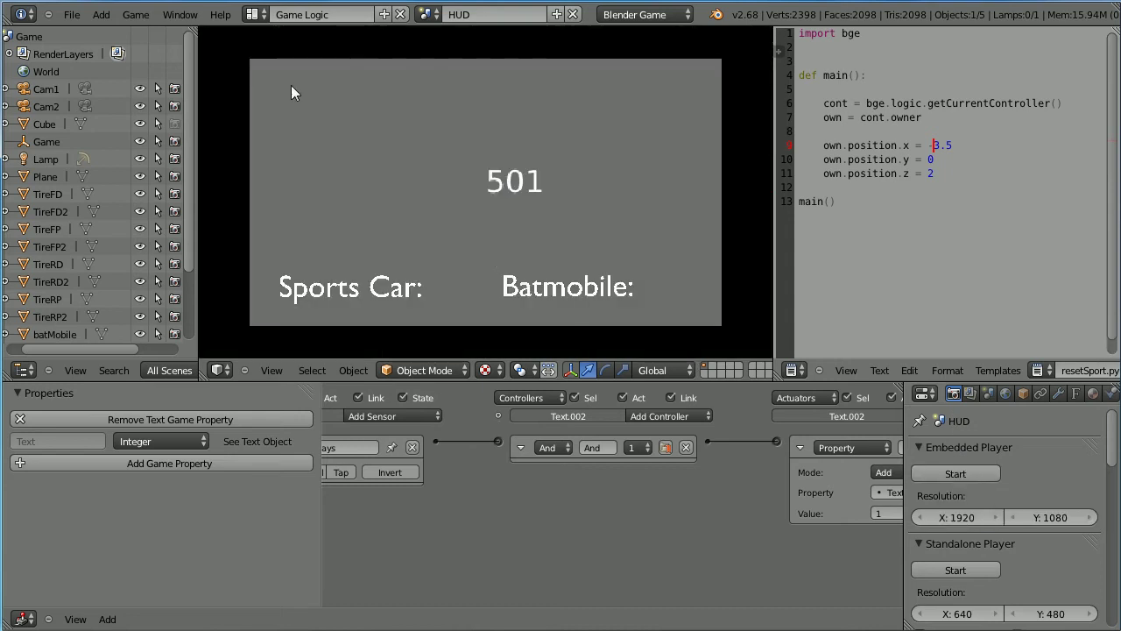
key(Escape)
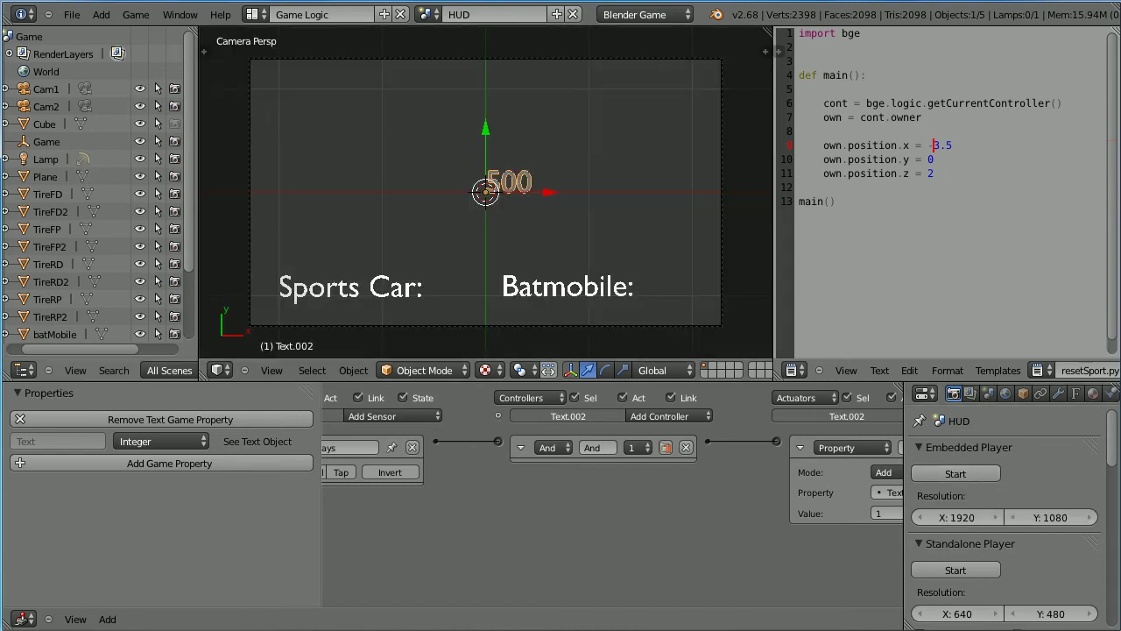
key(n)
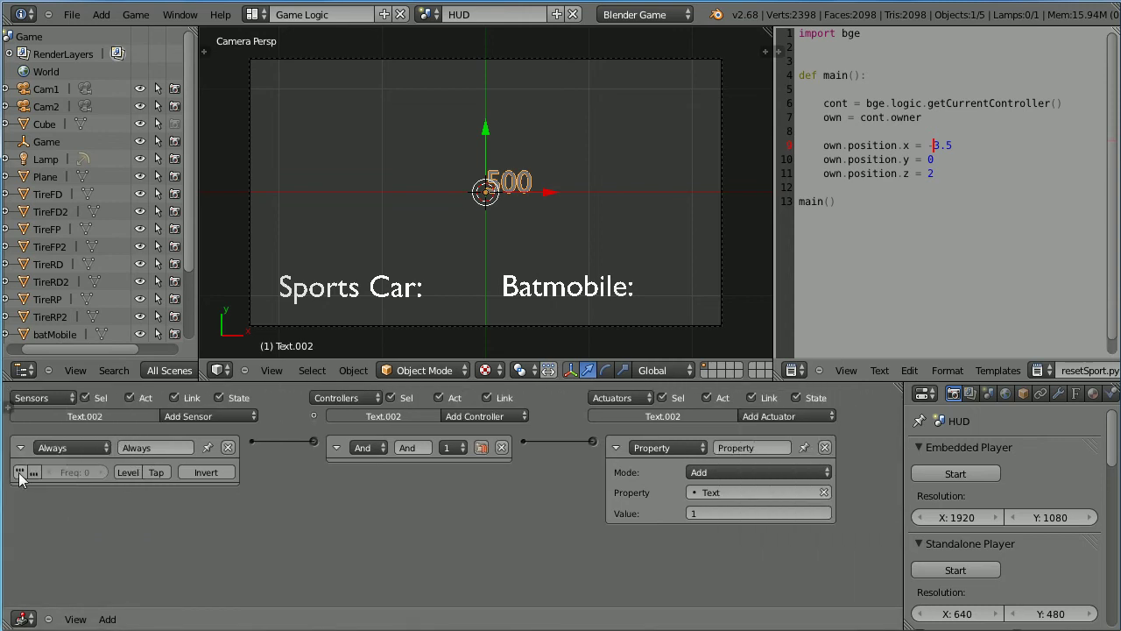
click(20, 474)
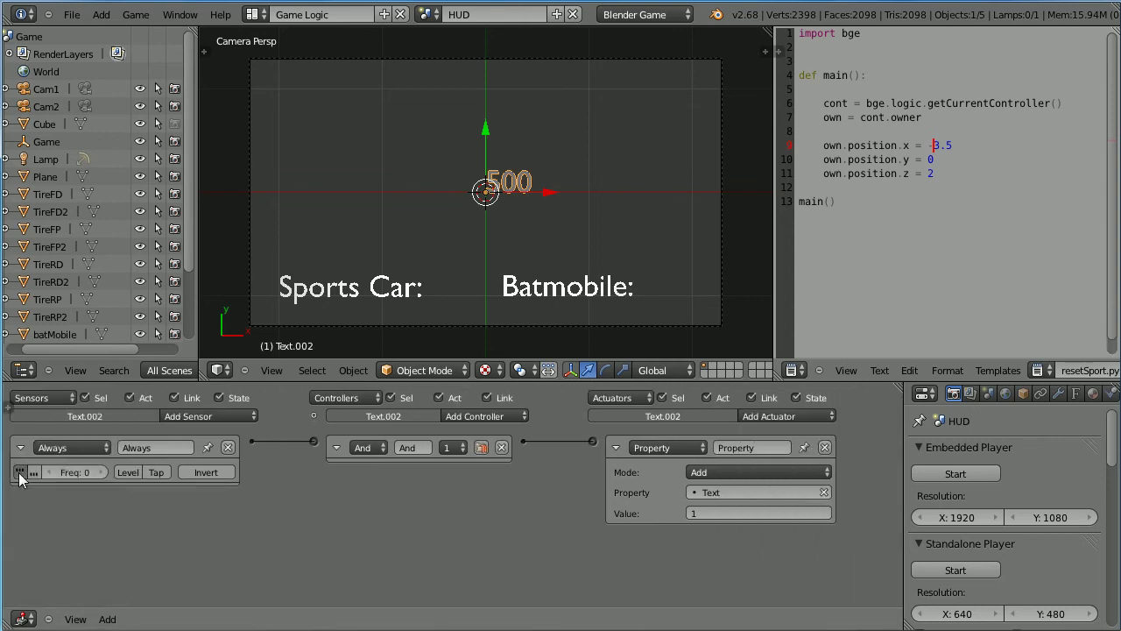
click(944, 473)
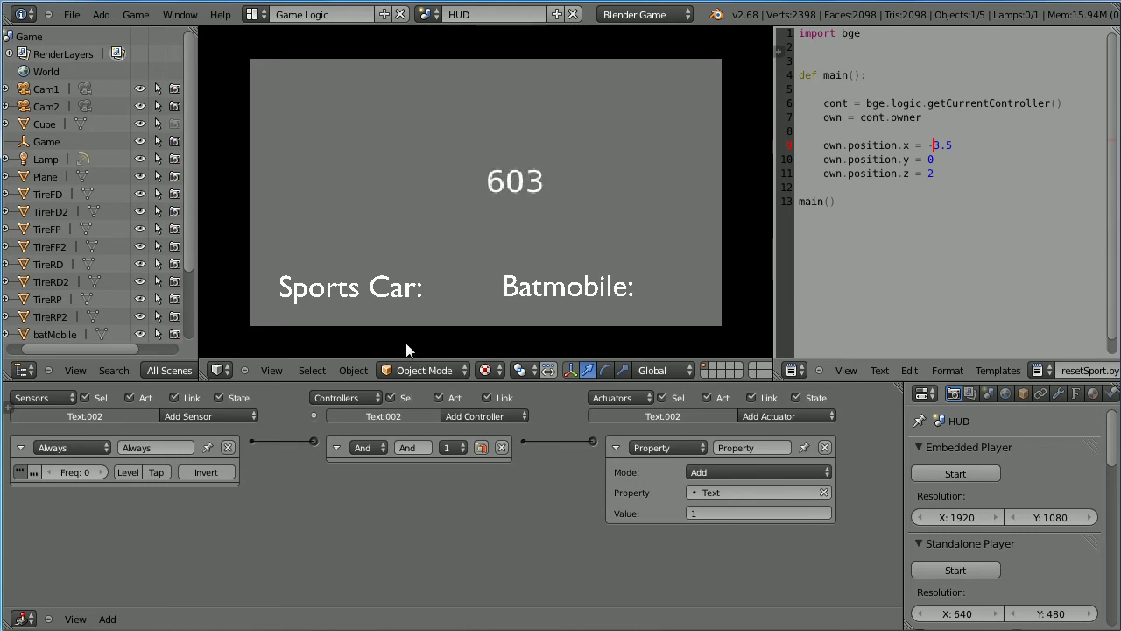
key(Escape)
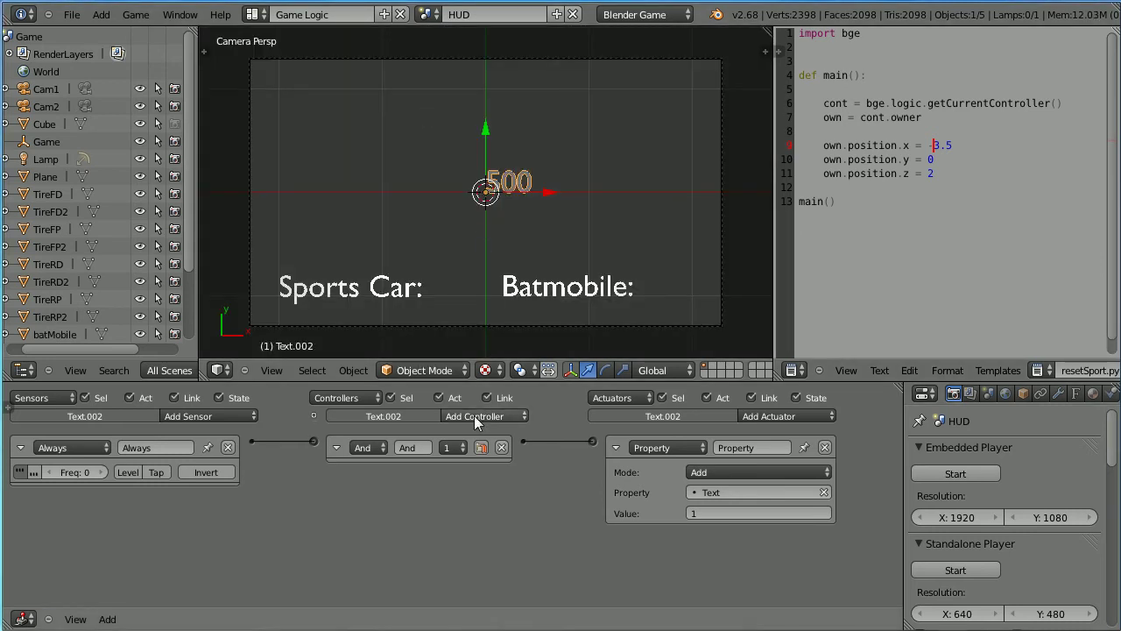
- Edit the counter text from 500 to 0, then drag it next to the 'Sports Car:' label
click(445, 369)
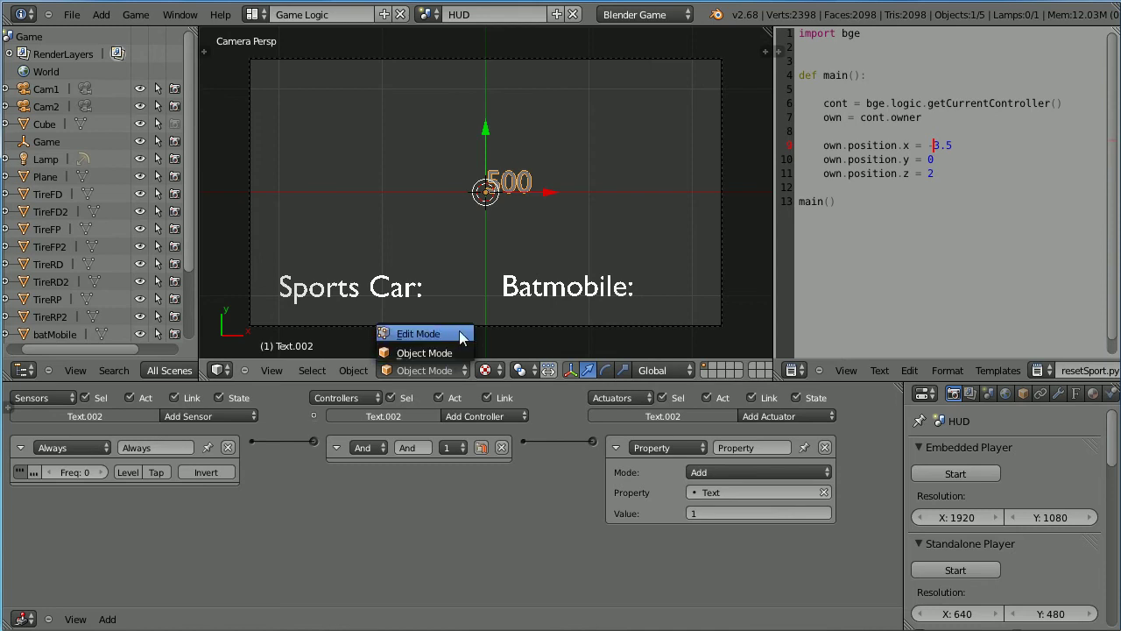
click(461, 336)
key(BackSpace)
key(BackSpace)
key(BackSpace)
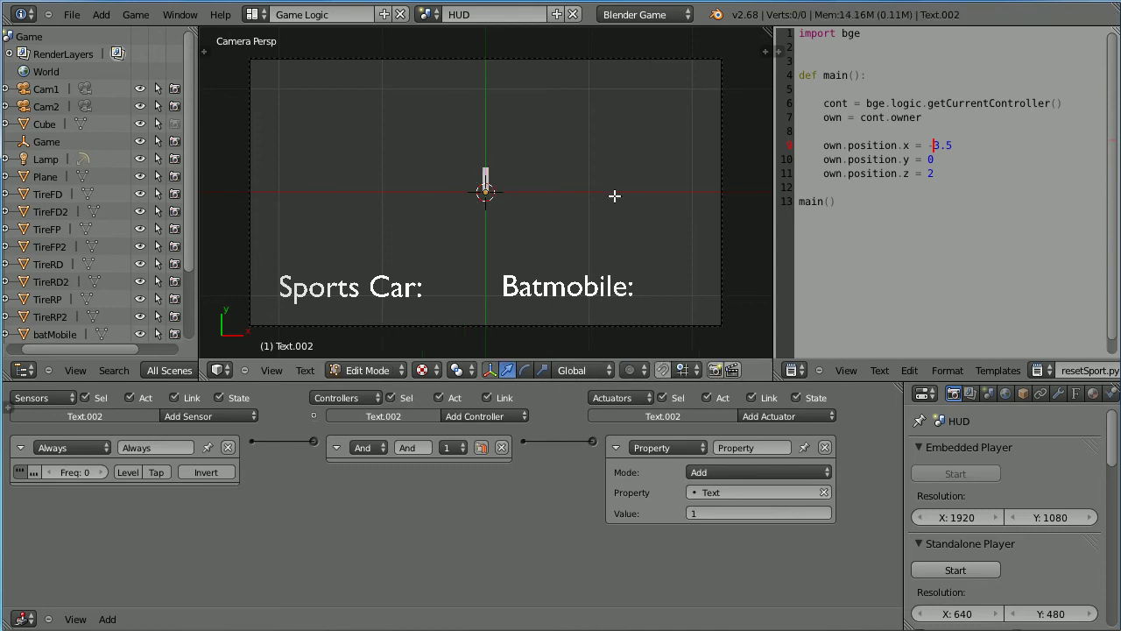
text(0)
click(366, 369)
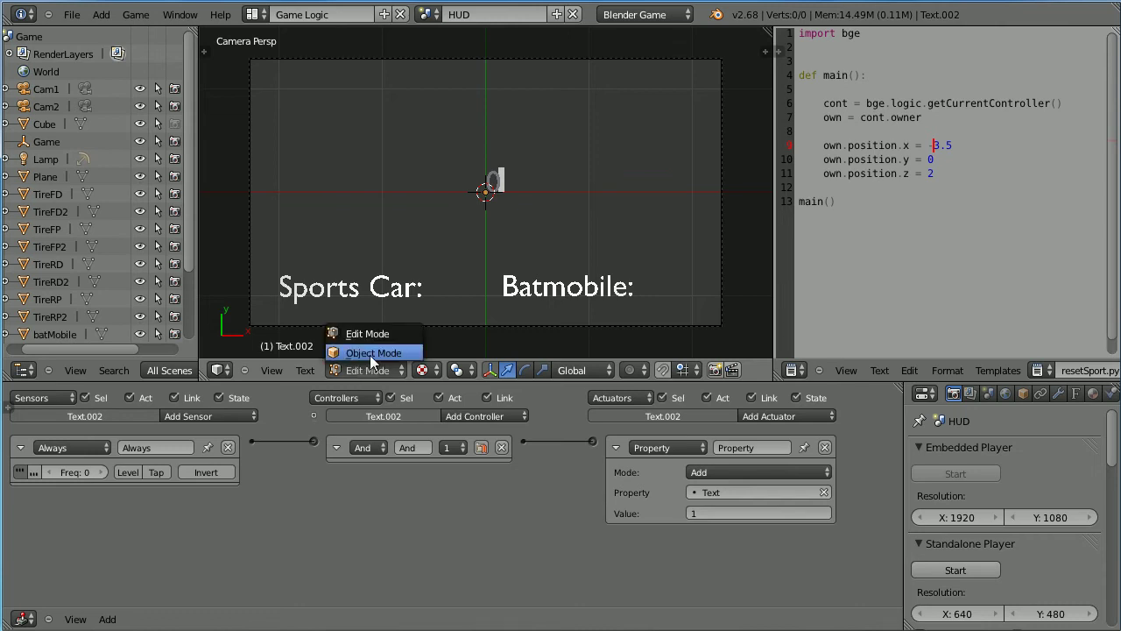
click(370, 355)
drag(487, 131, 492, 231)
drag(545, 295, 485, 308)
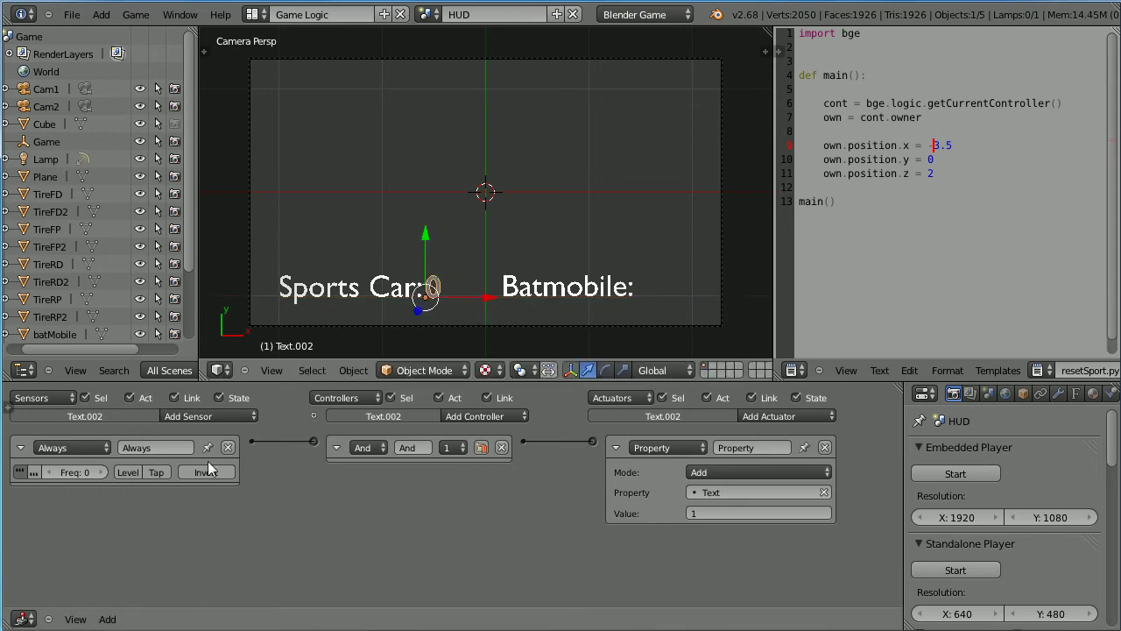
- Replace the Always sensor with a Message sensor on subject 'sport', wired to the And controller
click(226, 447)
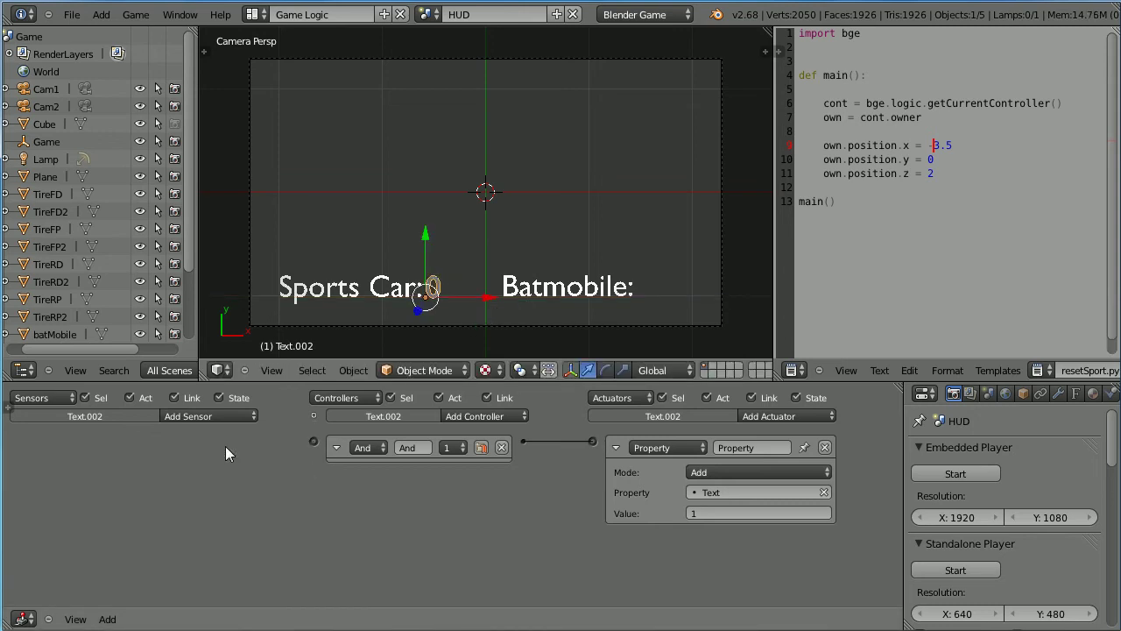
click(226, 420)
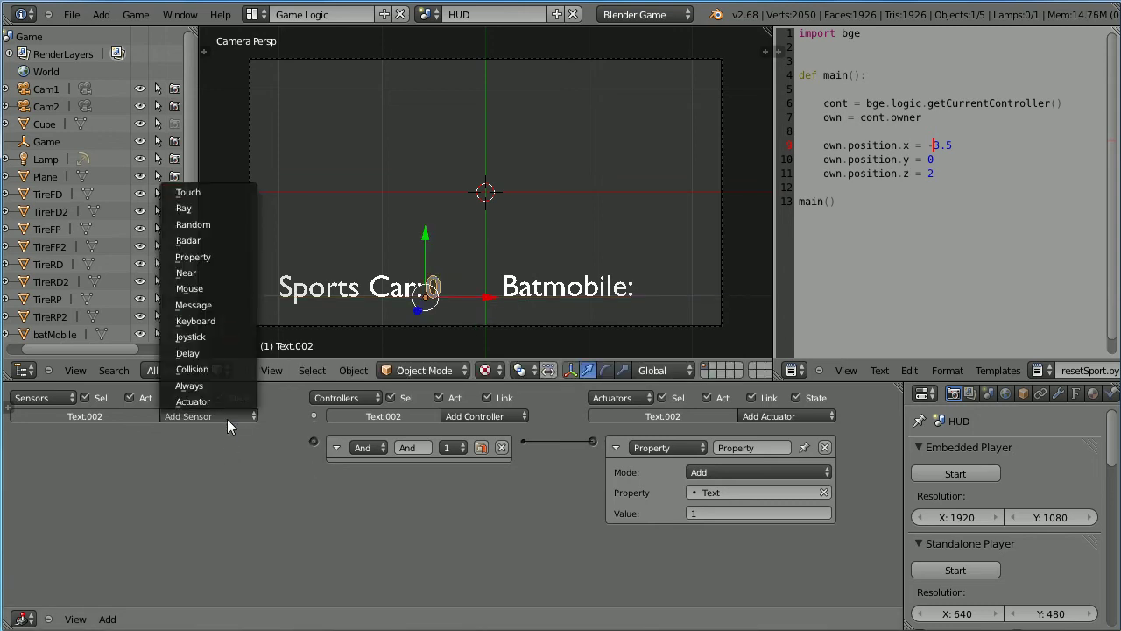
click(224, 300)
click(126, 496)
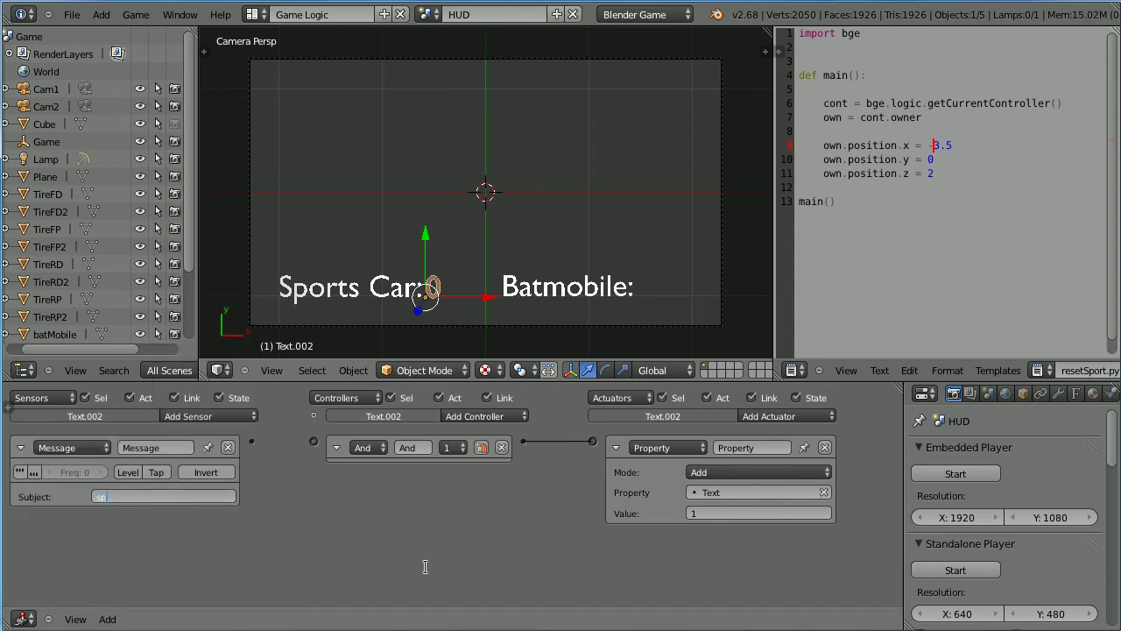
key(Return)
drag(298, 439, 314, 440)
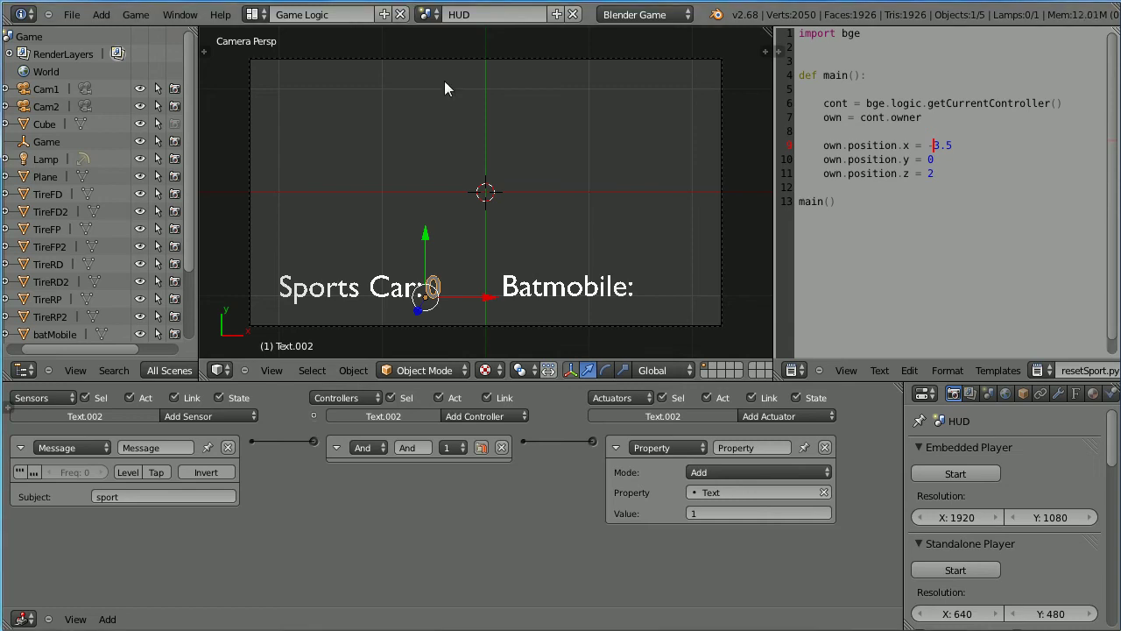
- Duplicate the 0 counter and move the copy beside the 'Batmobile:' label
key(shift+d)
right_click(520, 248)
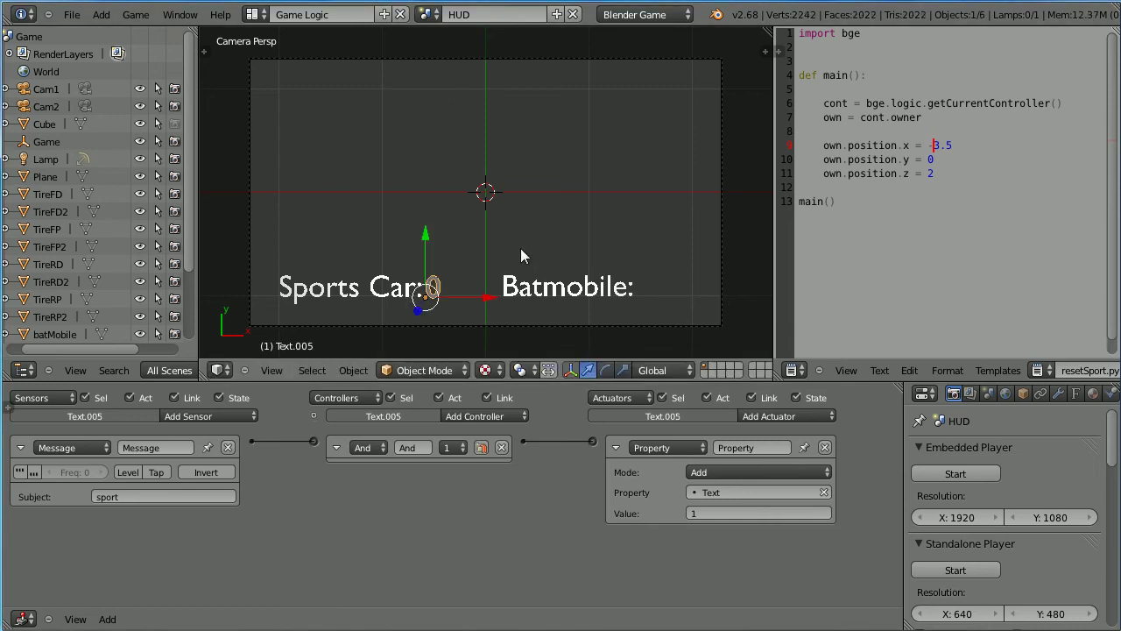
drag(485, 293, 696, 300)
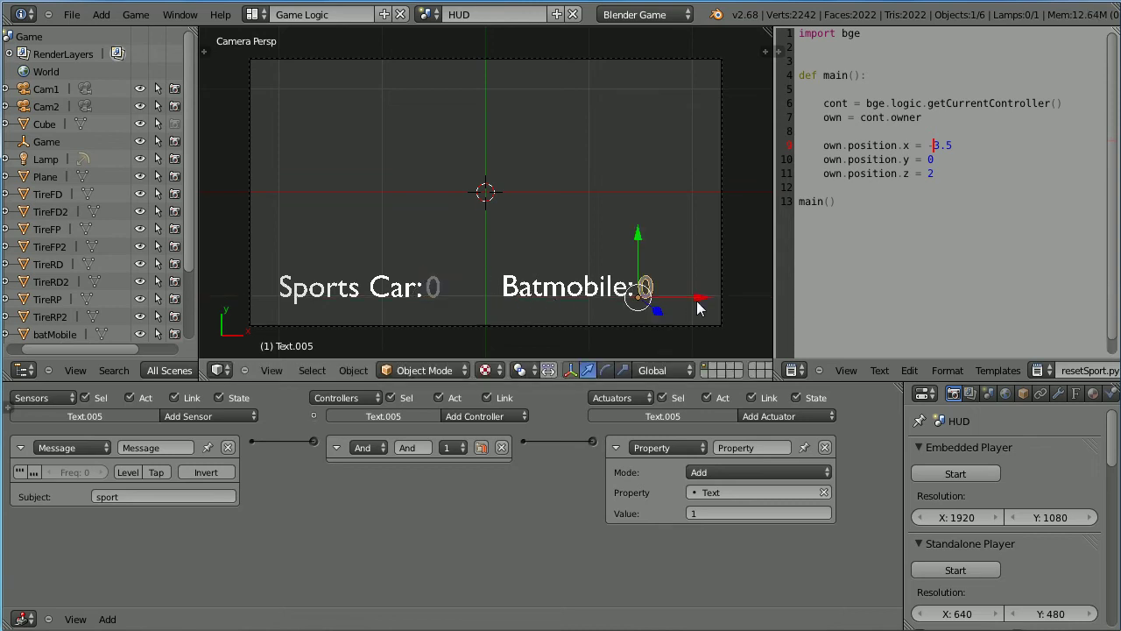
- Change the copy's Message sensor subject from 'sport' to 'bat'
click(106, 496)
key(End)
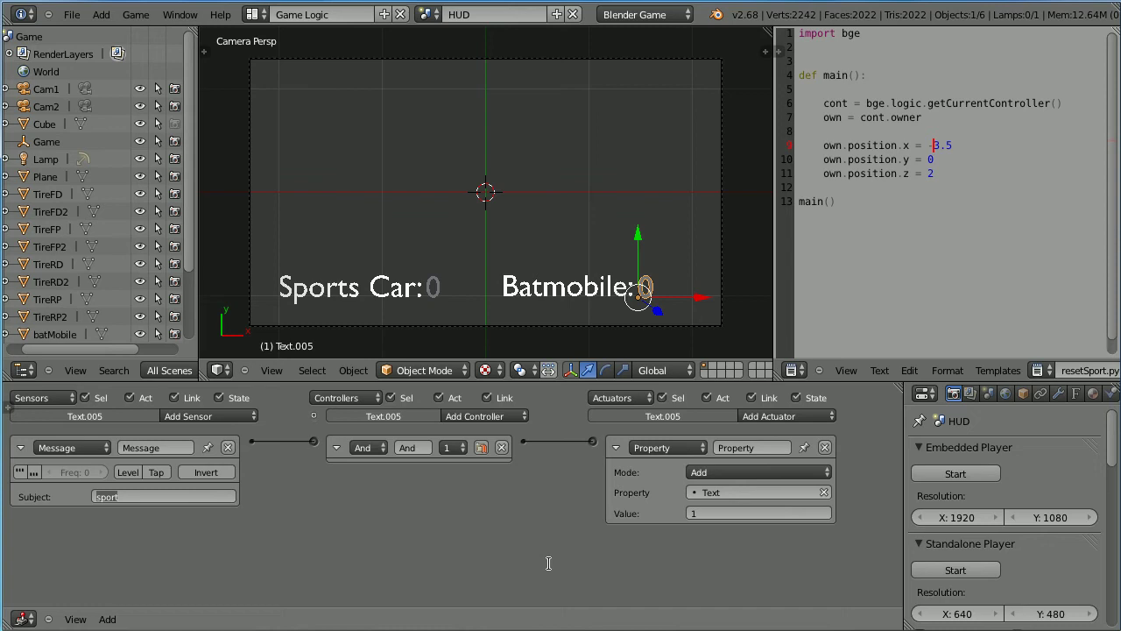
key(ctrl+BackSpace)
text(bat)
key(Return)
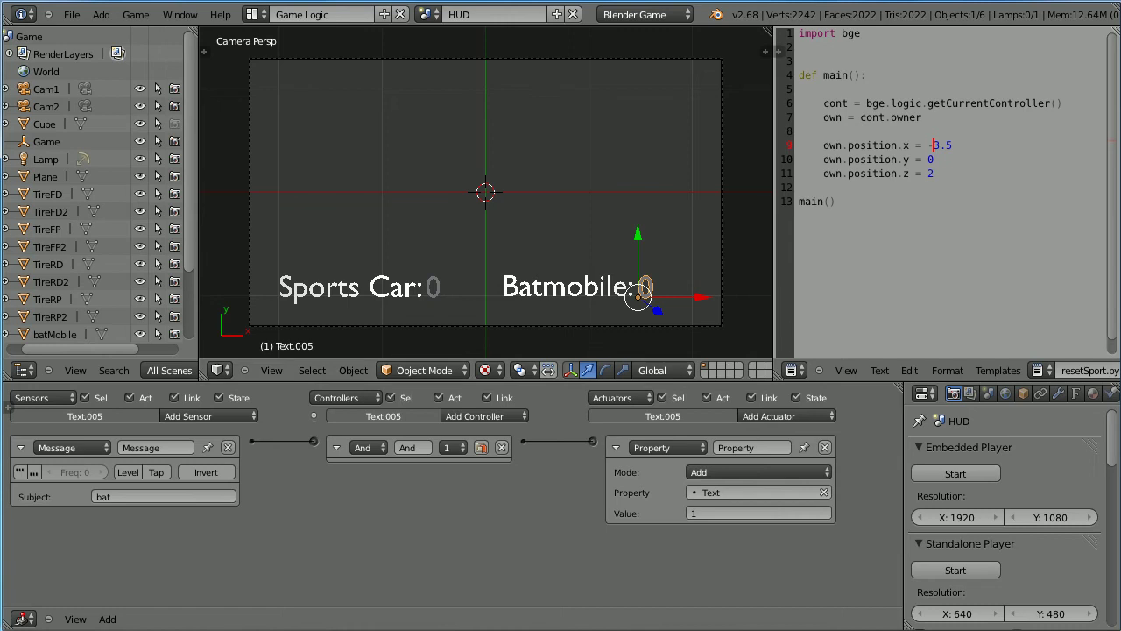
click(429, 14)
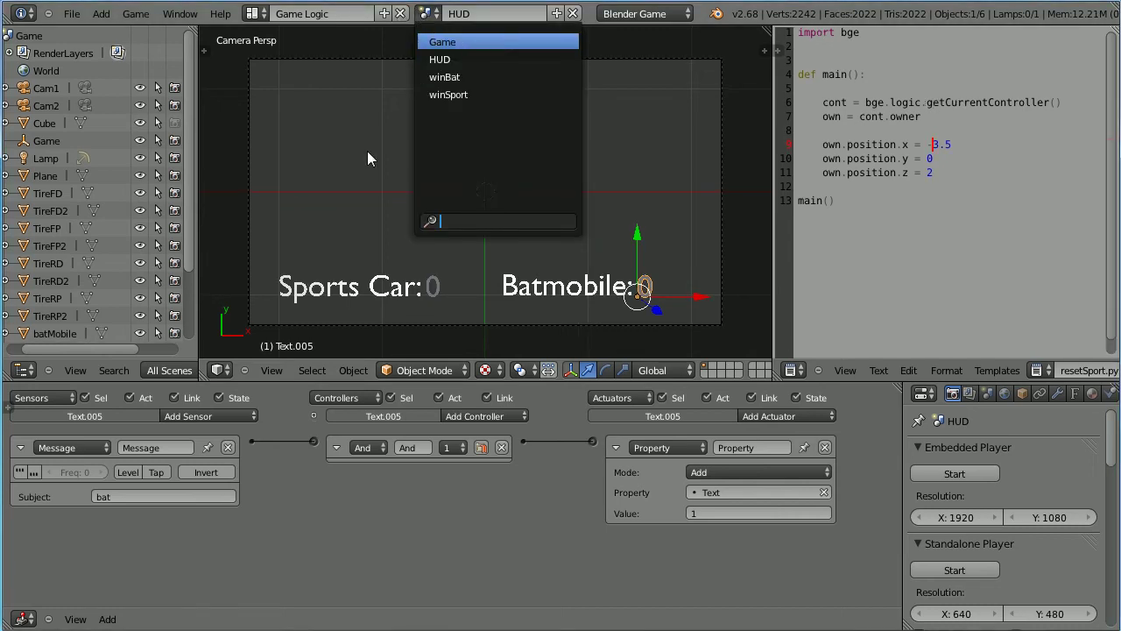
- Switch to the Game scene, select the Game empty, and collapse its two Scene actuators
key(Return)
right_click(233, 165)
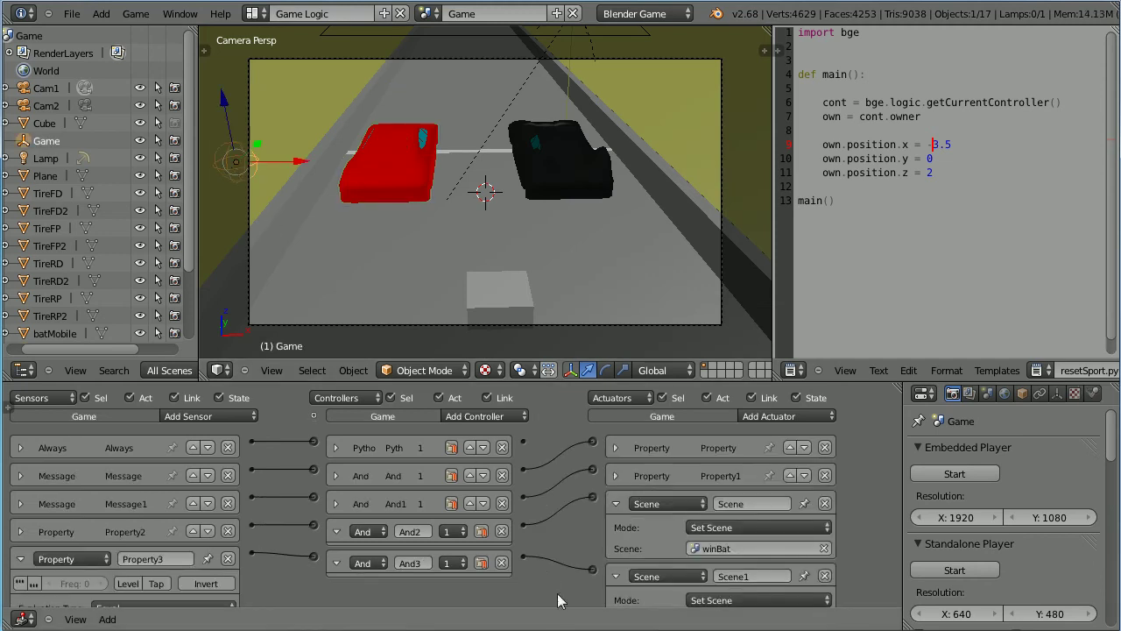
click(615, 576)
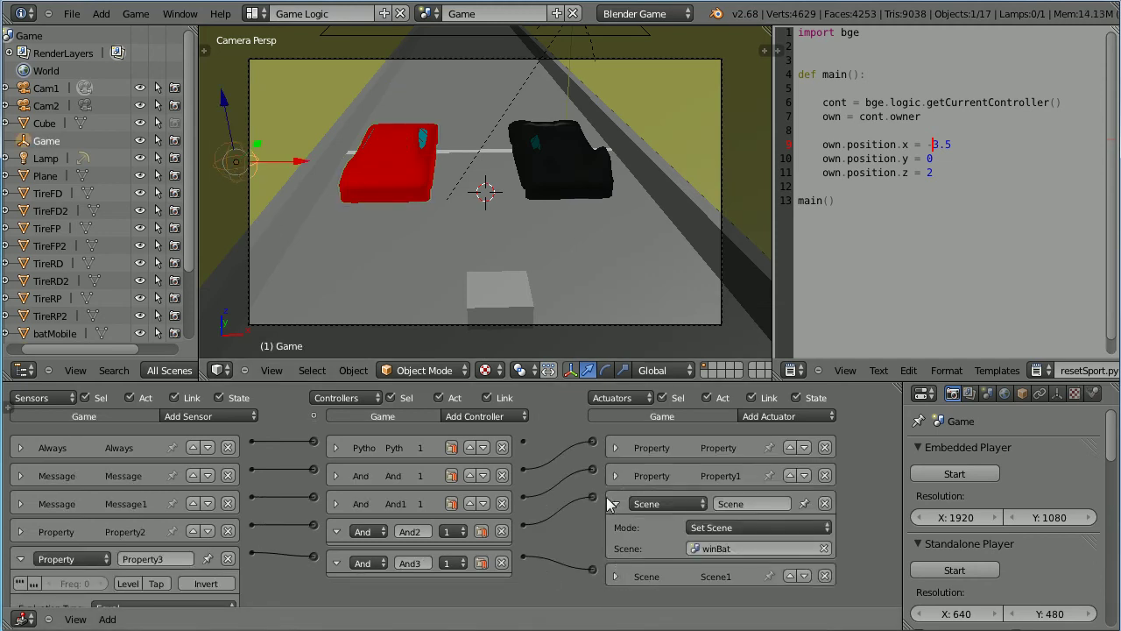
click(614, 504)
- Add a Scene actuator that adds HUD as an overlay scene
click(762, 417)
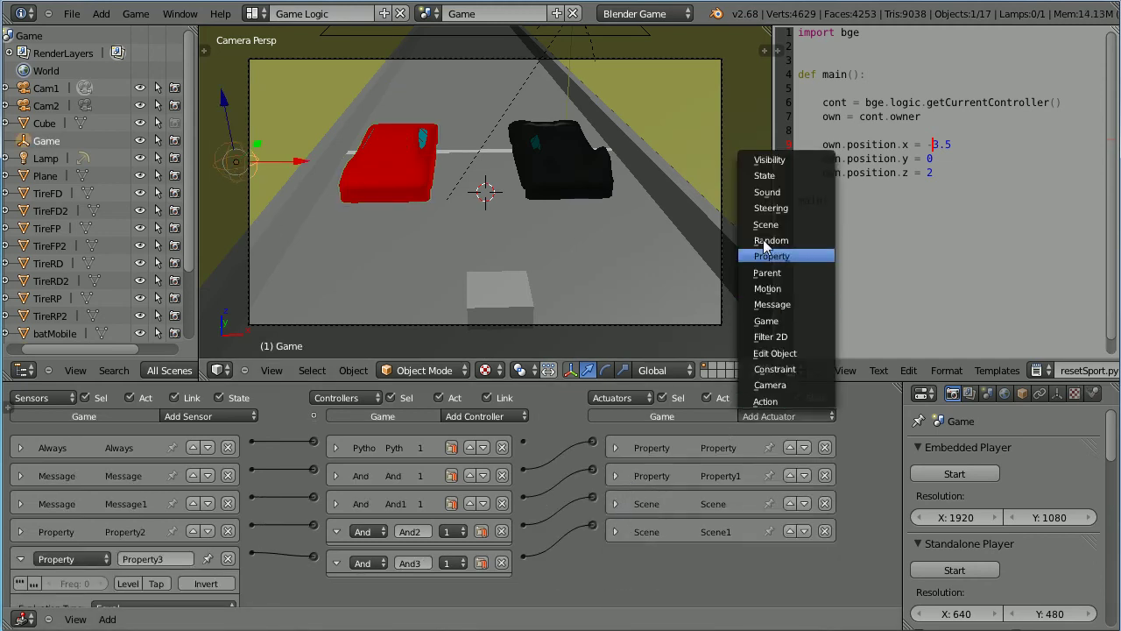
click(809, 225)
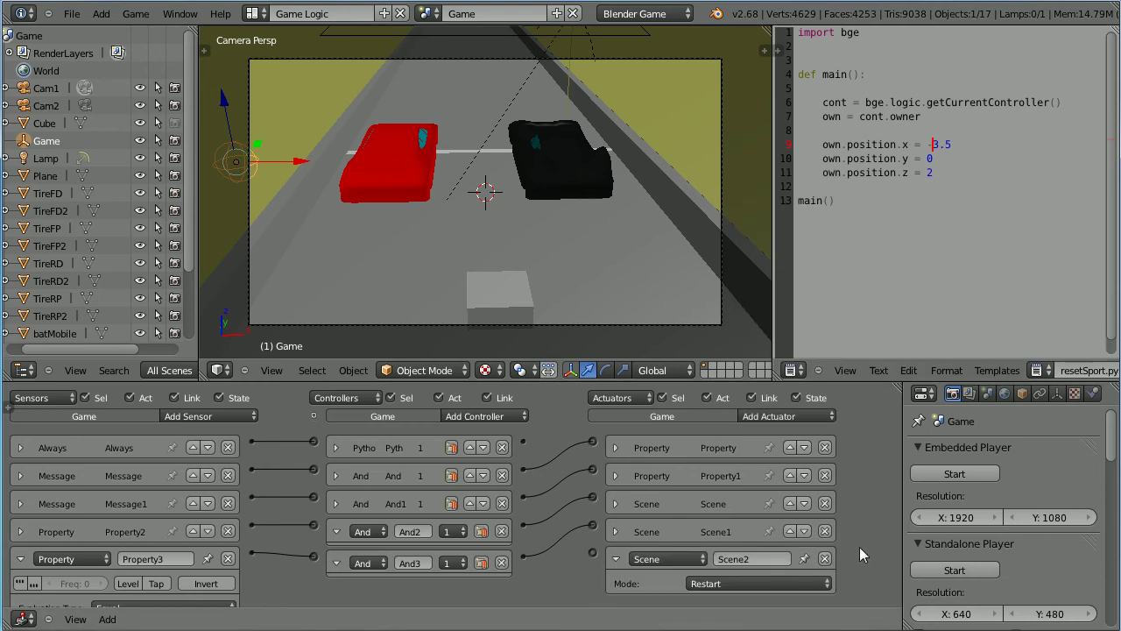
scroll(860, 554, down, 1)
click(768, 548)
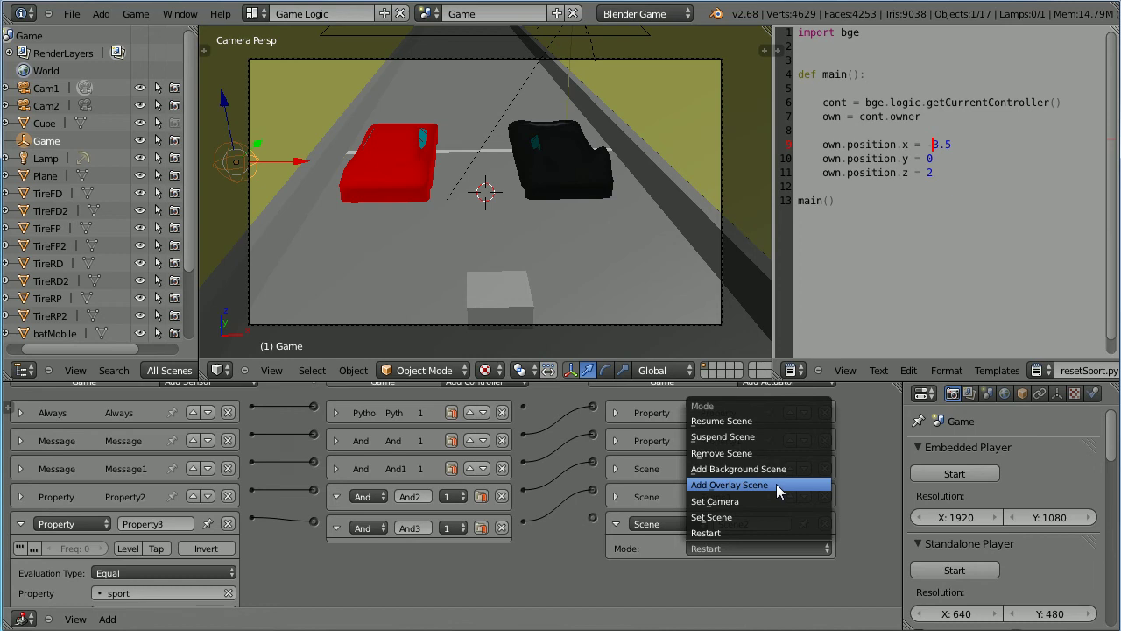
click(775, 484)
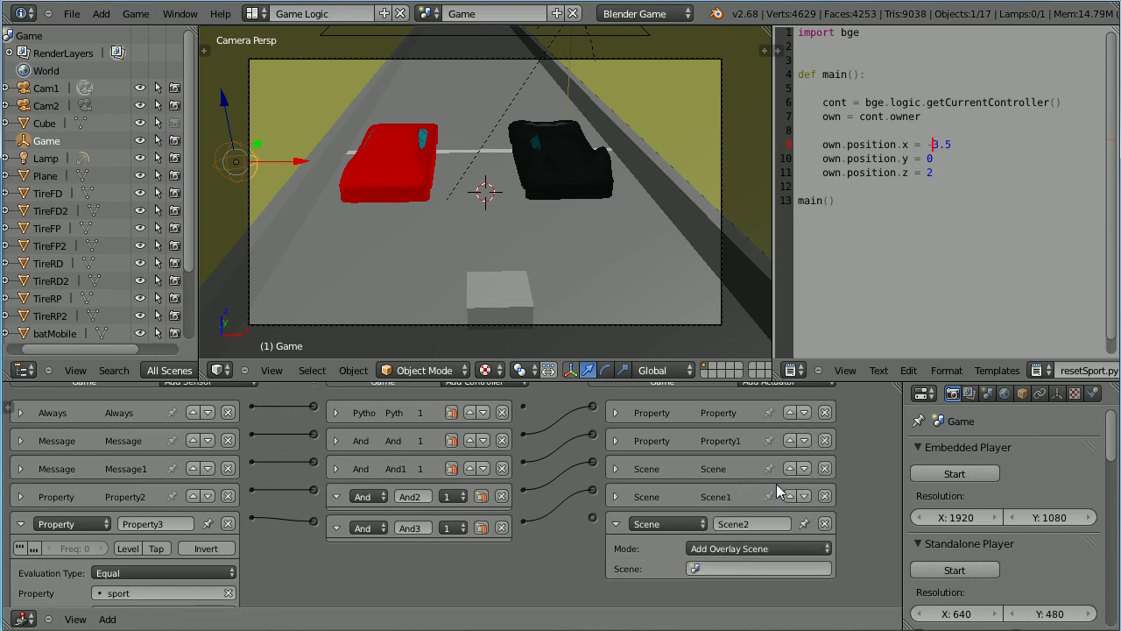
click(721, 571)
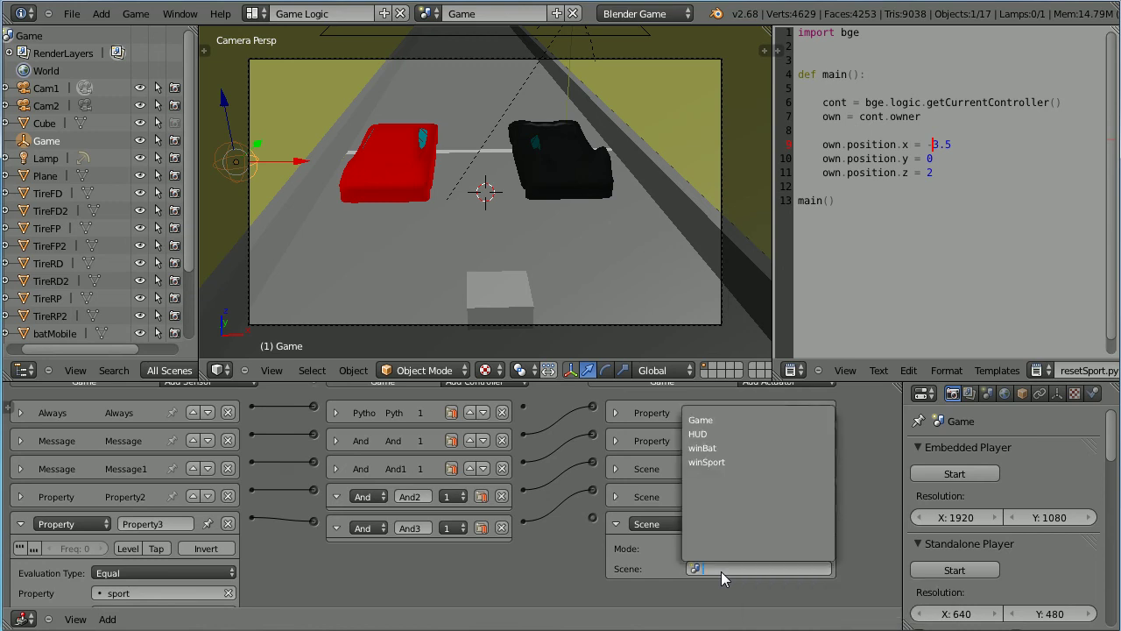
click(754, 435)
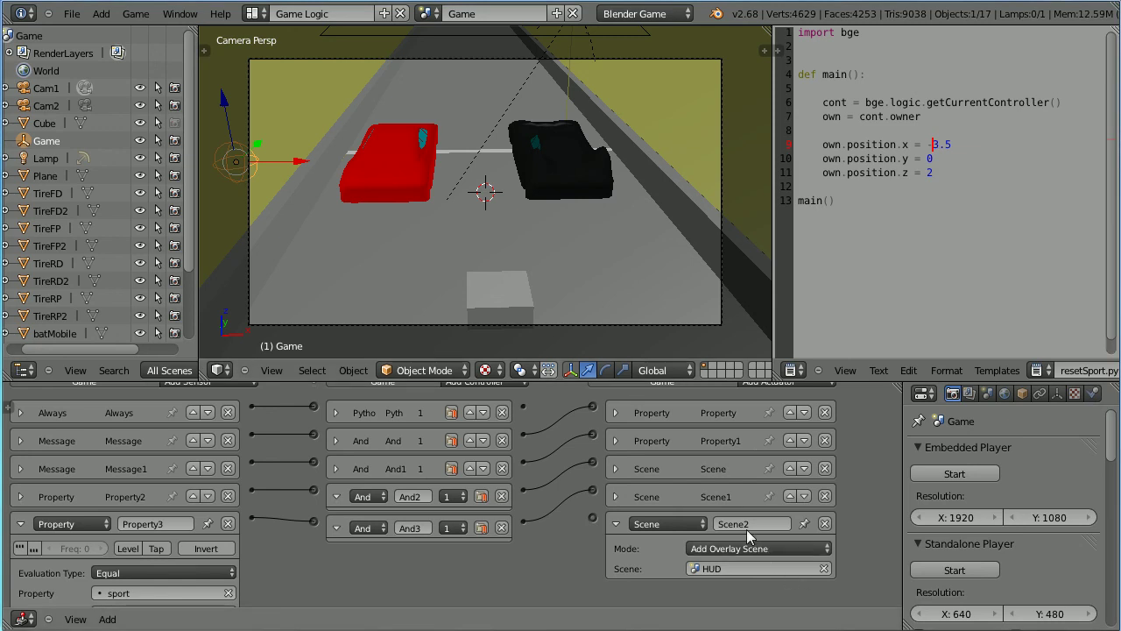
- Rename the Scene2 actuator to 'hud' and move it to the top of the actuators
click(782, 517)
text(hud)
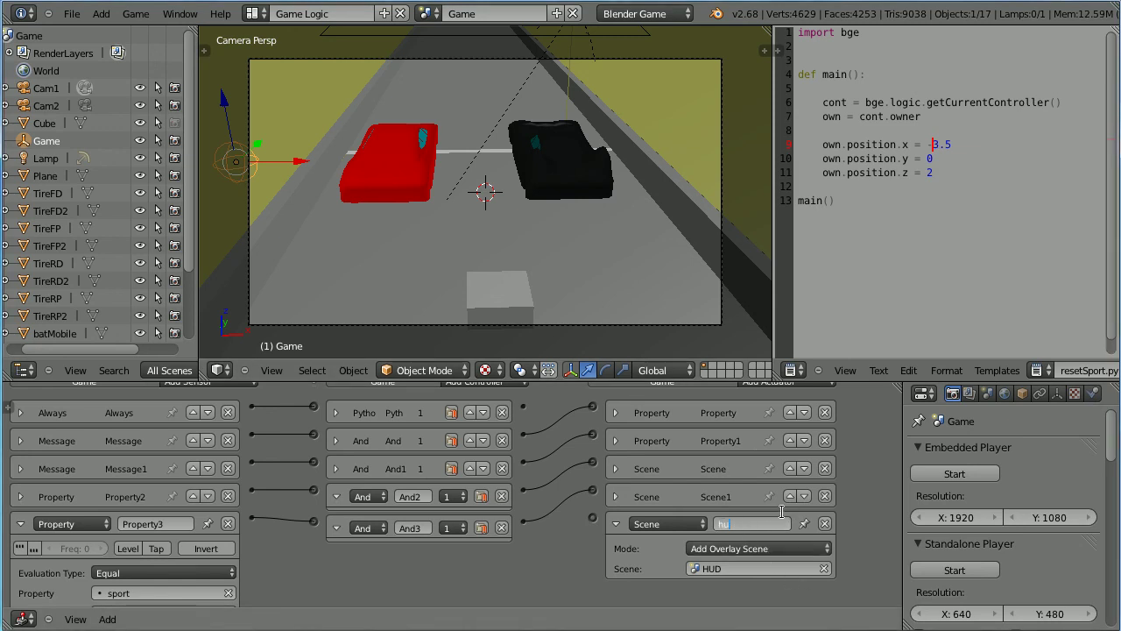
key(Return)
click(615, 524)
click(789, 524)
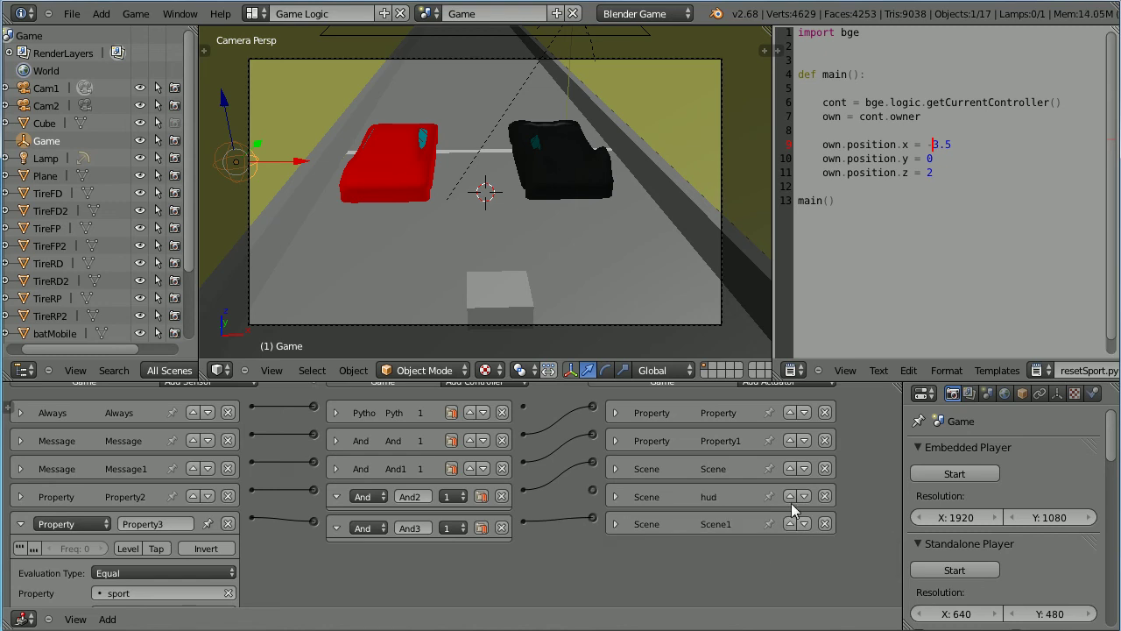
click(790, 496)
click(789, 468)
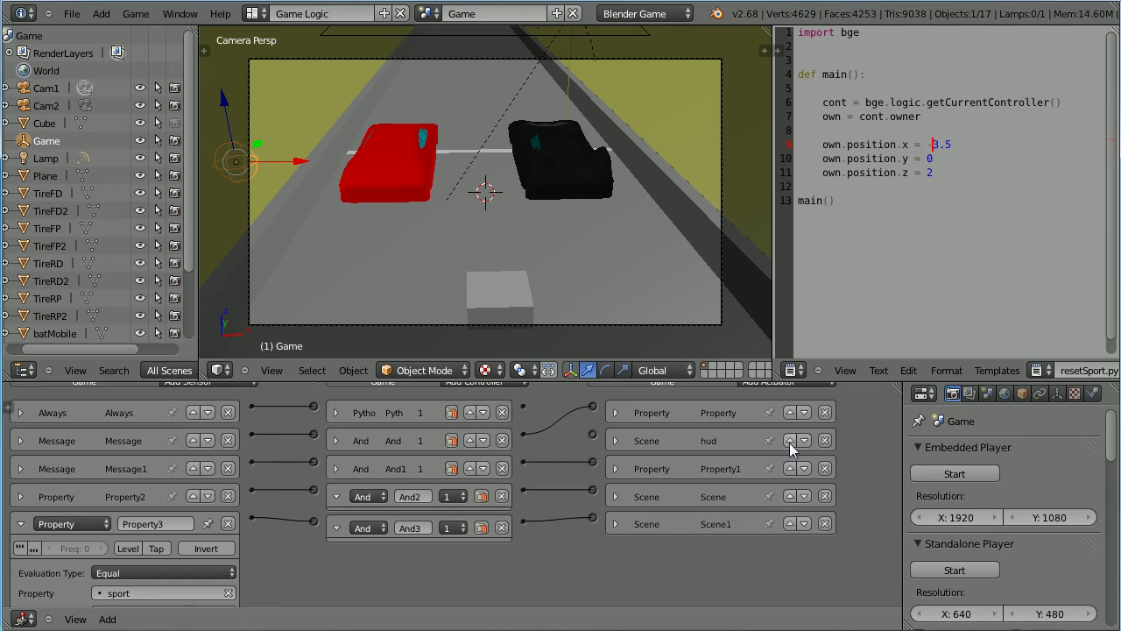
click(789, 441)
scroll(854, 447, up, 2)
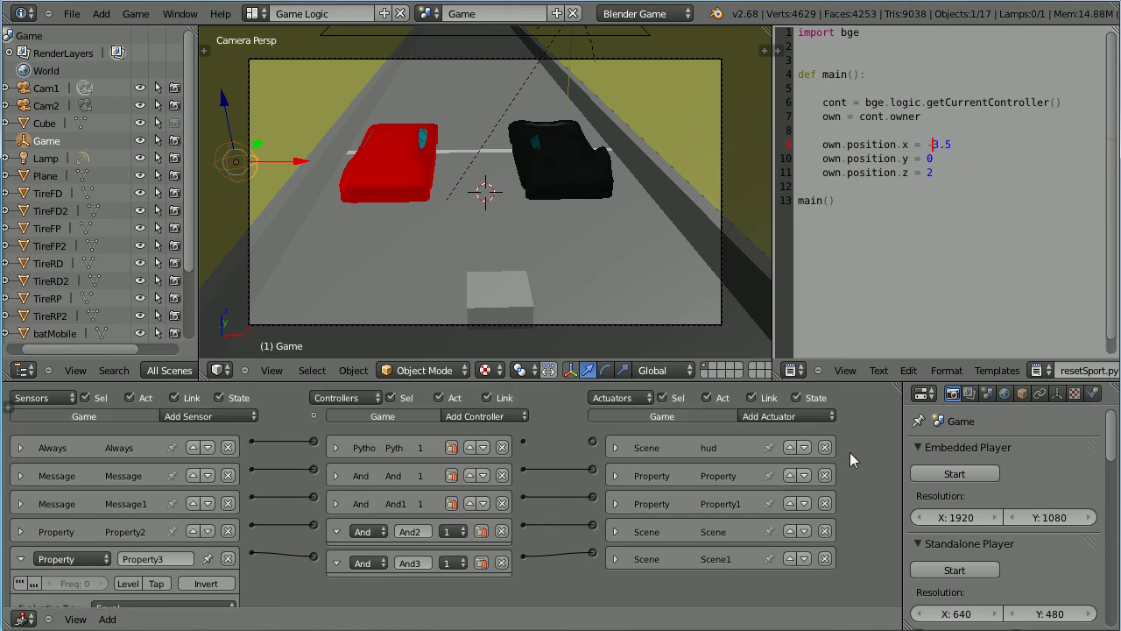
- Add a new And controller and rename it 'hud'
click(498, 415)
click(486, 429)
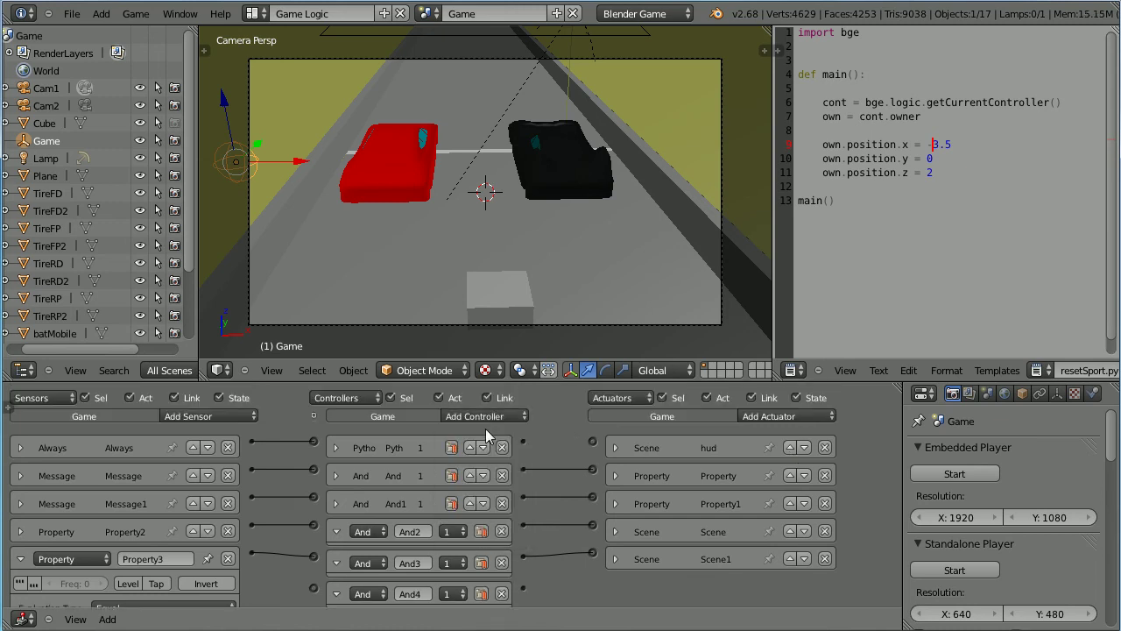
click(408, 594)
key(BackSpace)
- Move the hud controller to the top and link Always → hud controller → hud actuator
click(334, 533)
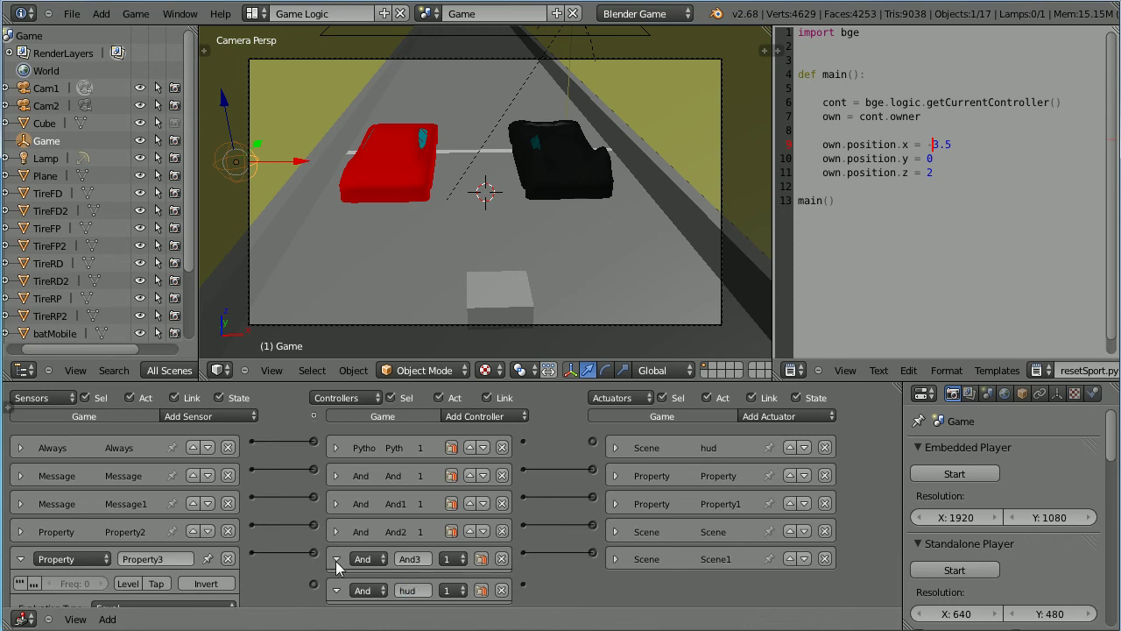
click(336, 559)
click(336, 587)
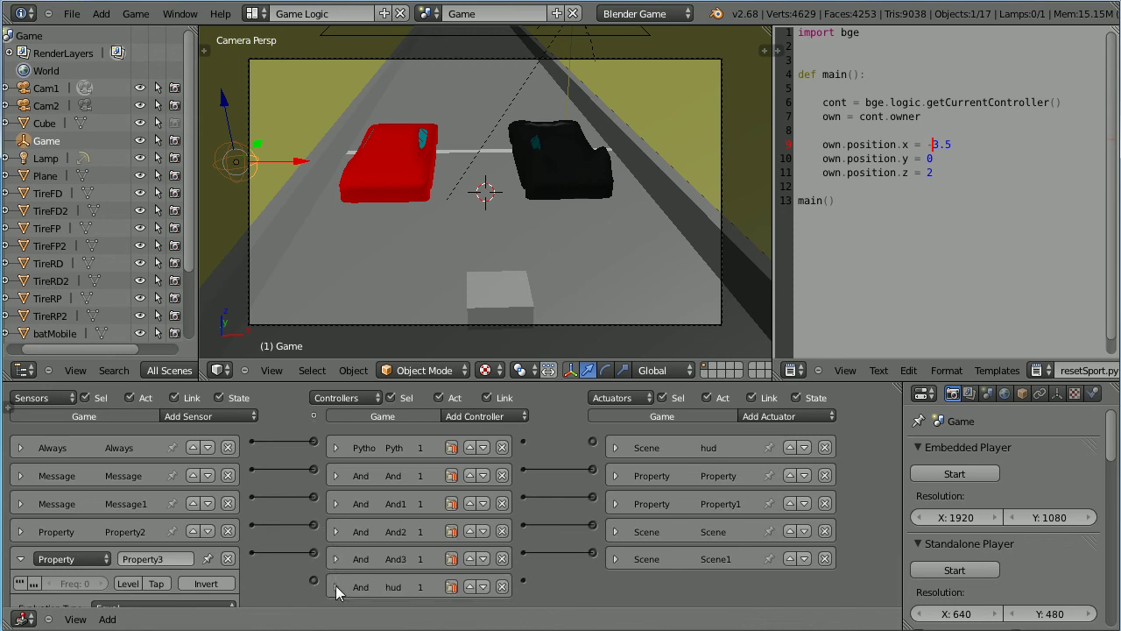
click(469, 585)
click(470, 558)
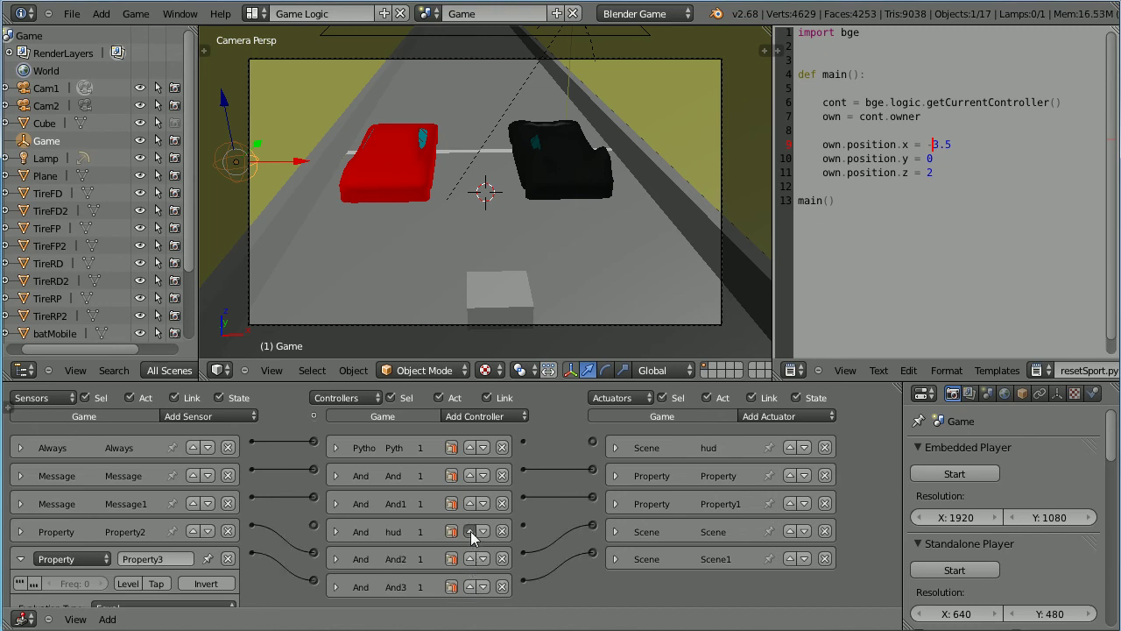
click(470, 531)
click(471, 503)
click(470, 475)
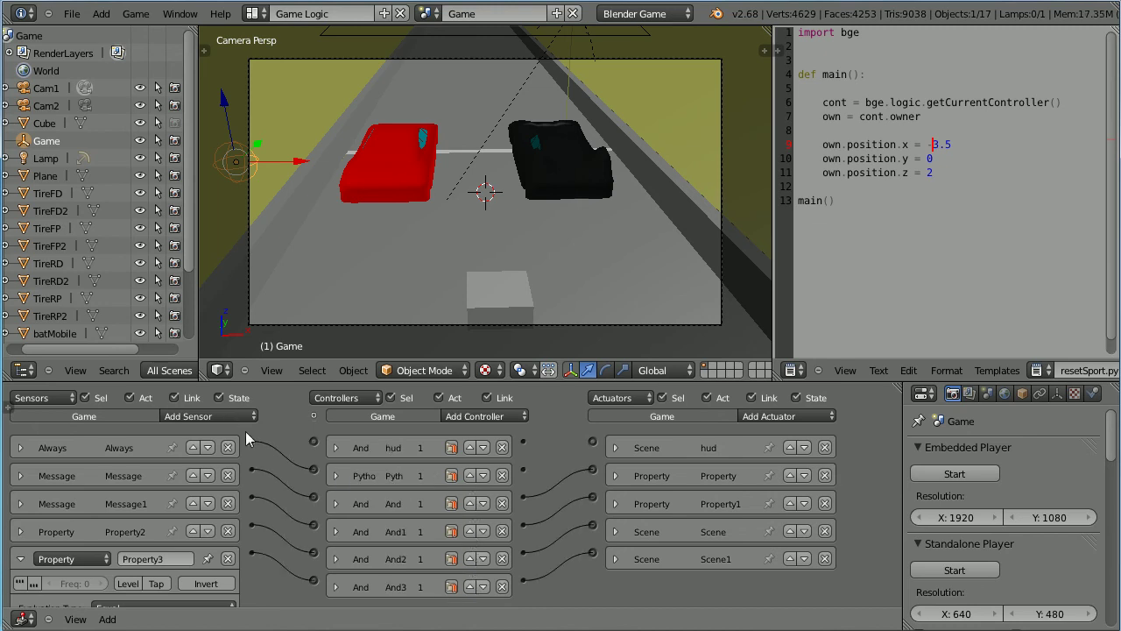
drag(252, 440, 314, 442)
drag(525, 441, 593, 442)
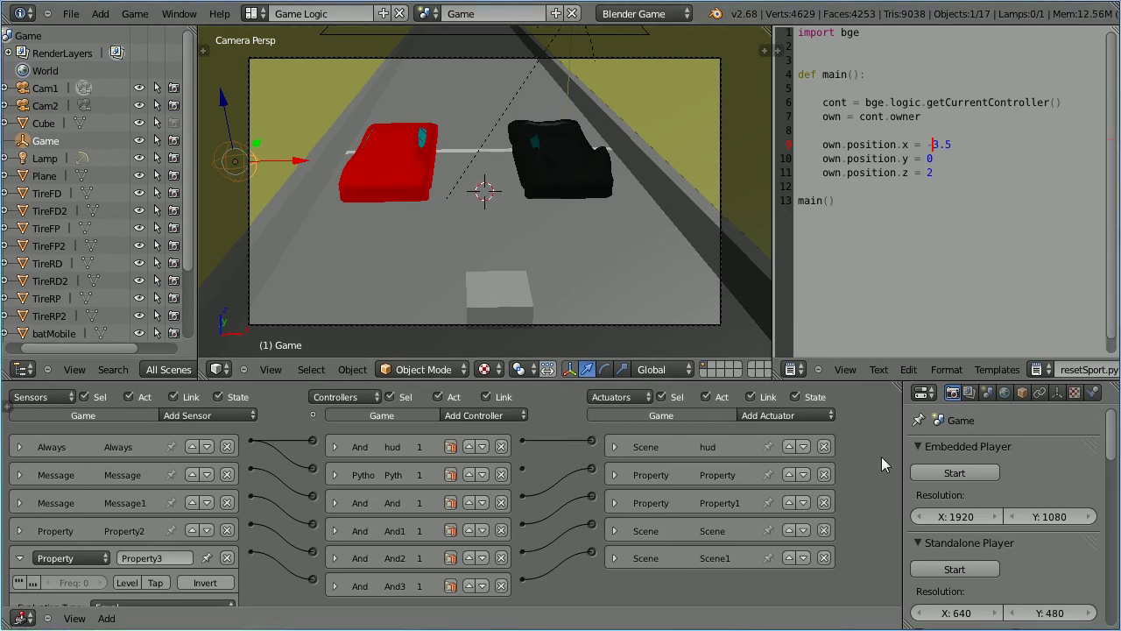
click(936, 472)
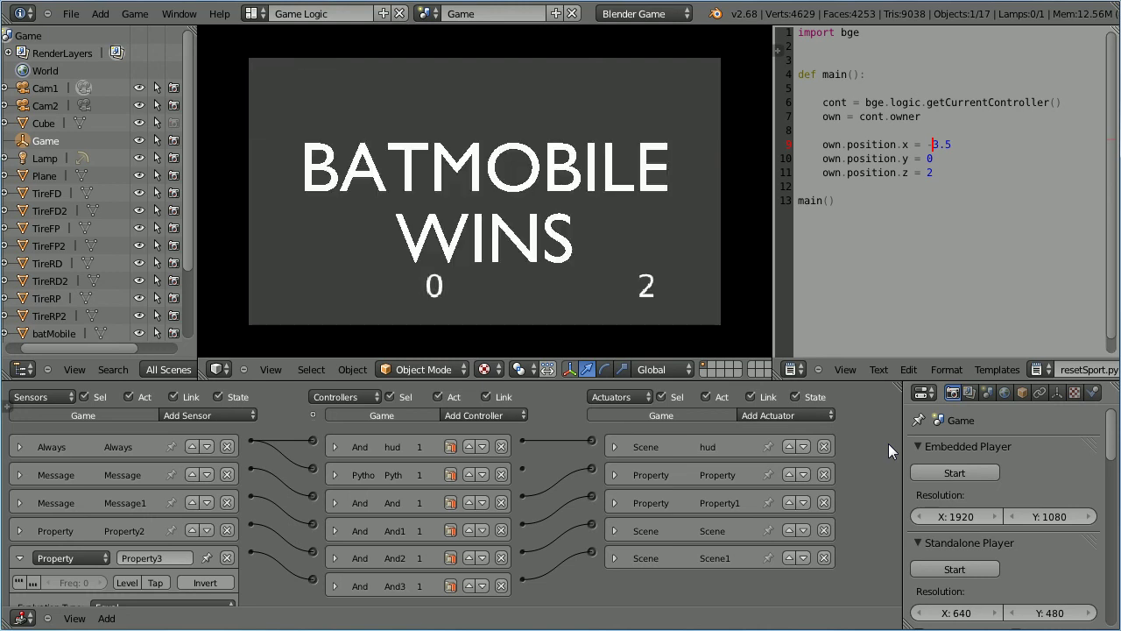
key(Escape)
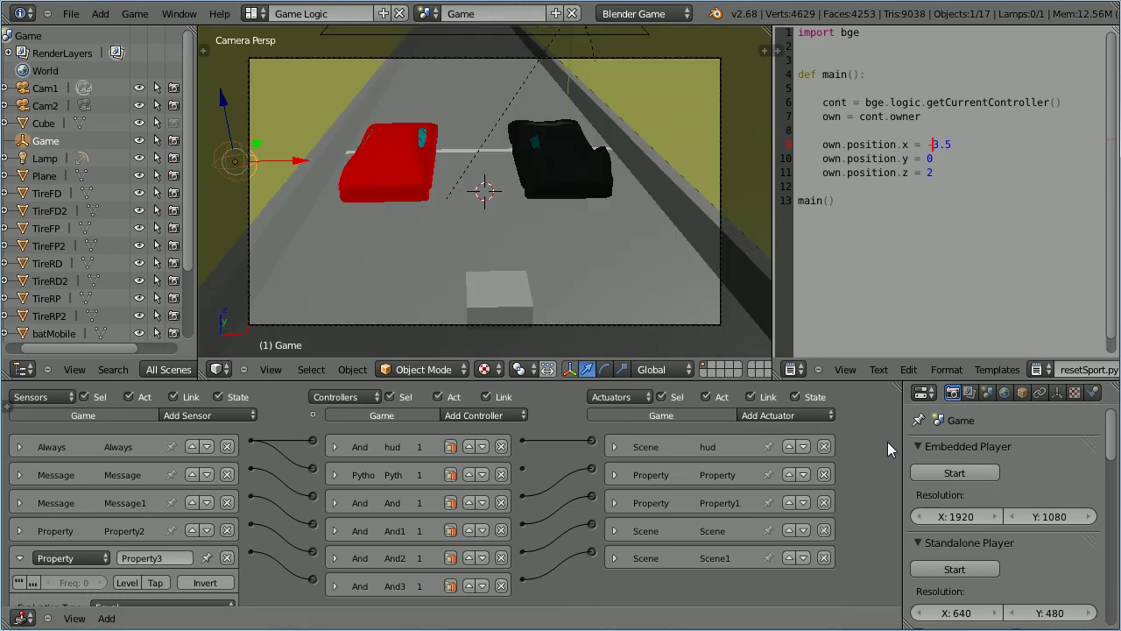
- In the winBat scene, add an Always sensor and an And controller
click(426, 13)
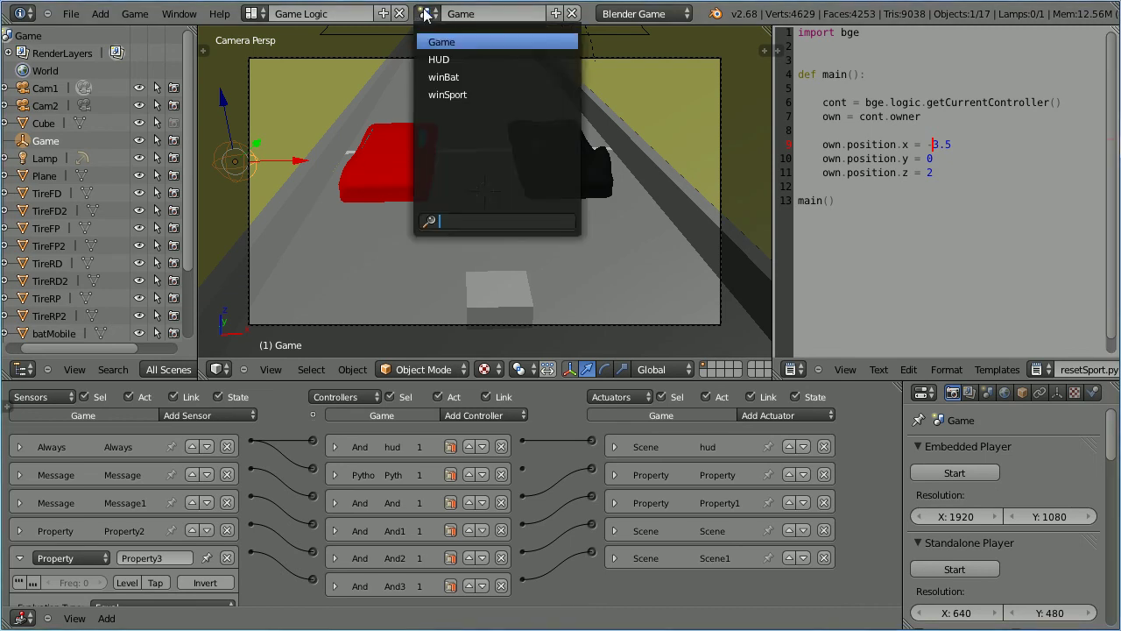
click(520, 77)
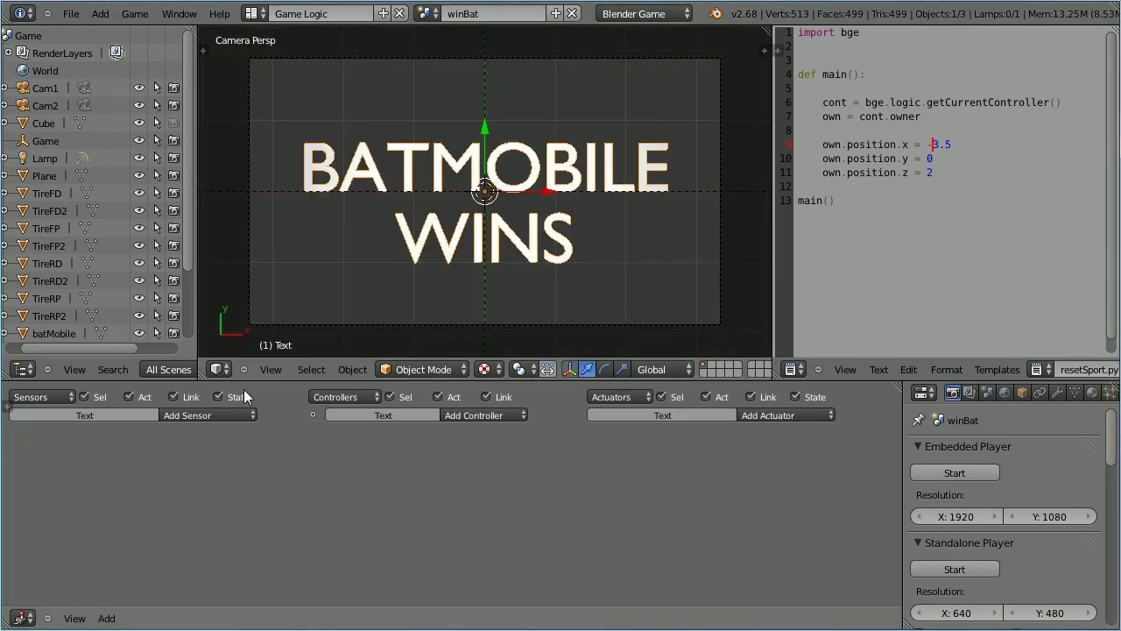
click(225, 413)
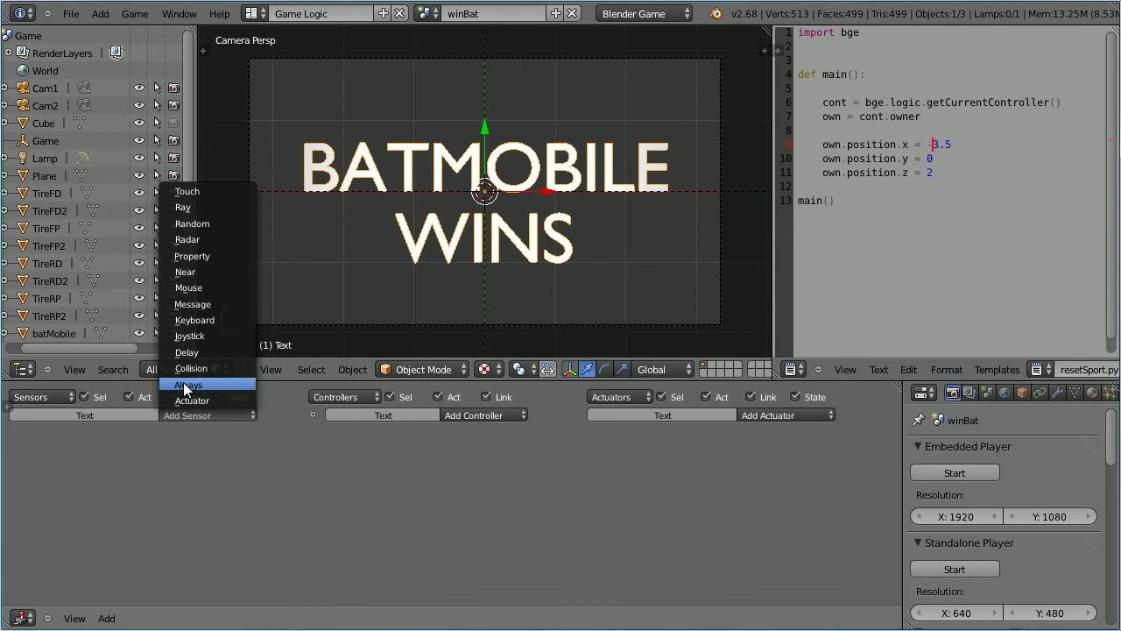
click(230, 384)
click(480, 417)
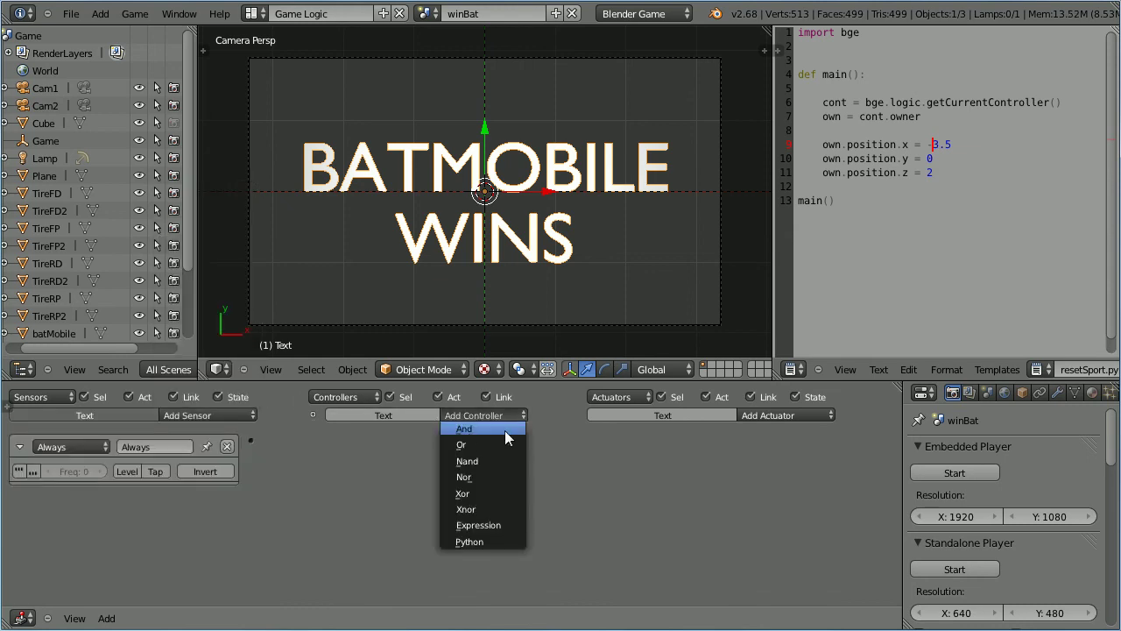
click(504, 429)
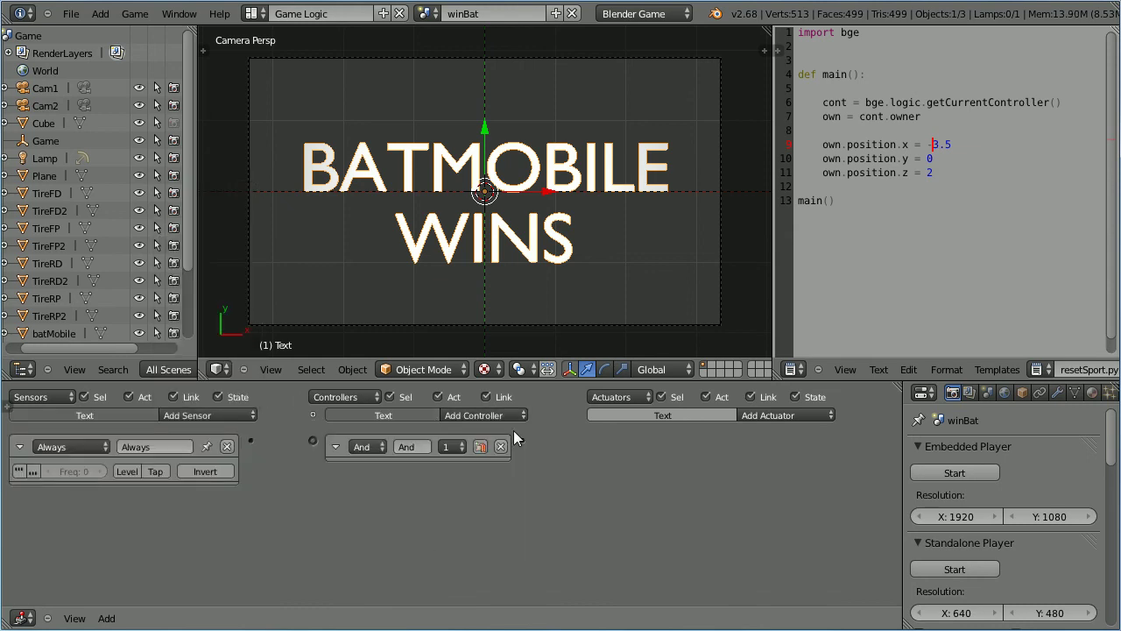
- Add a Remove Scene actuator targeting HUD and link sensor, controller and actuator
click(804, 415)
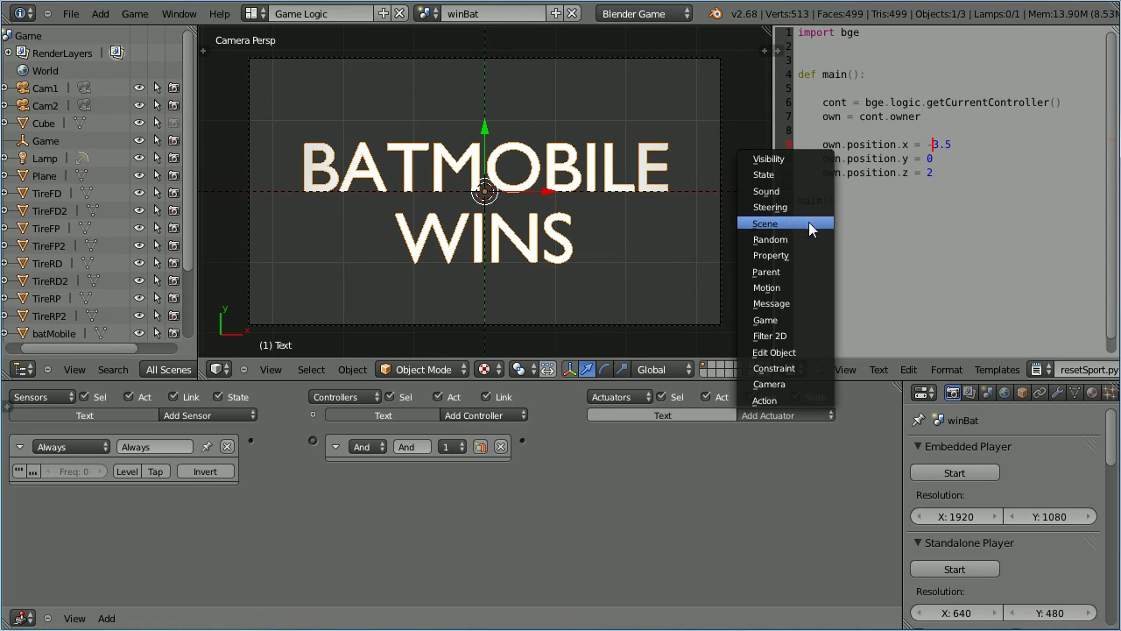
click(808, 224)
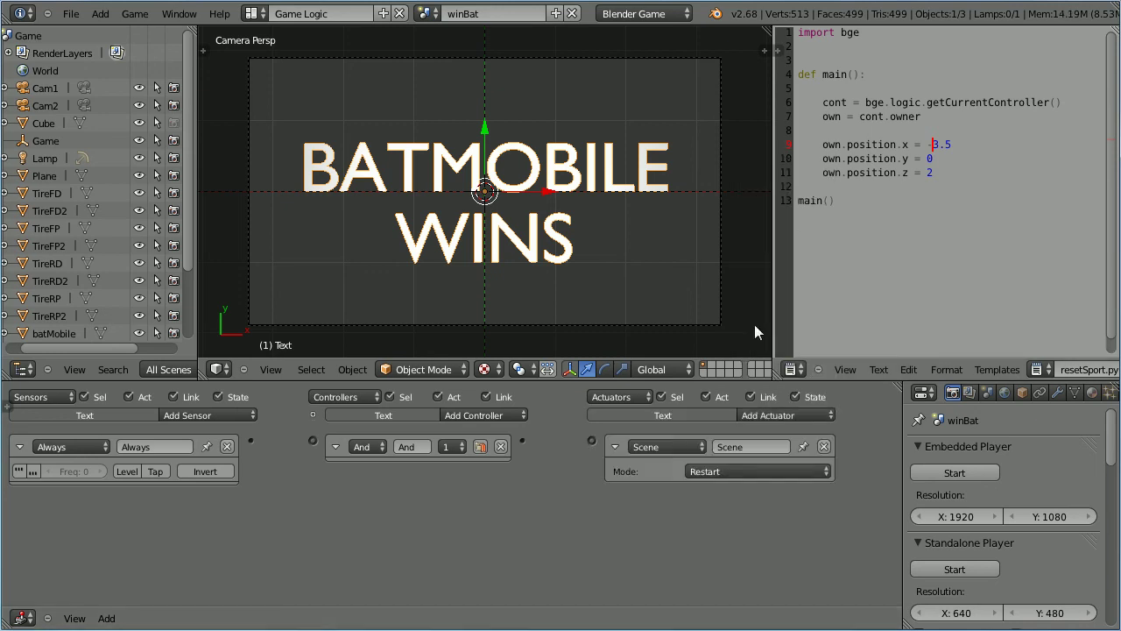
click(750, 472)
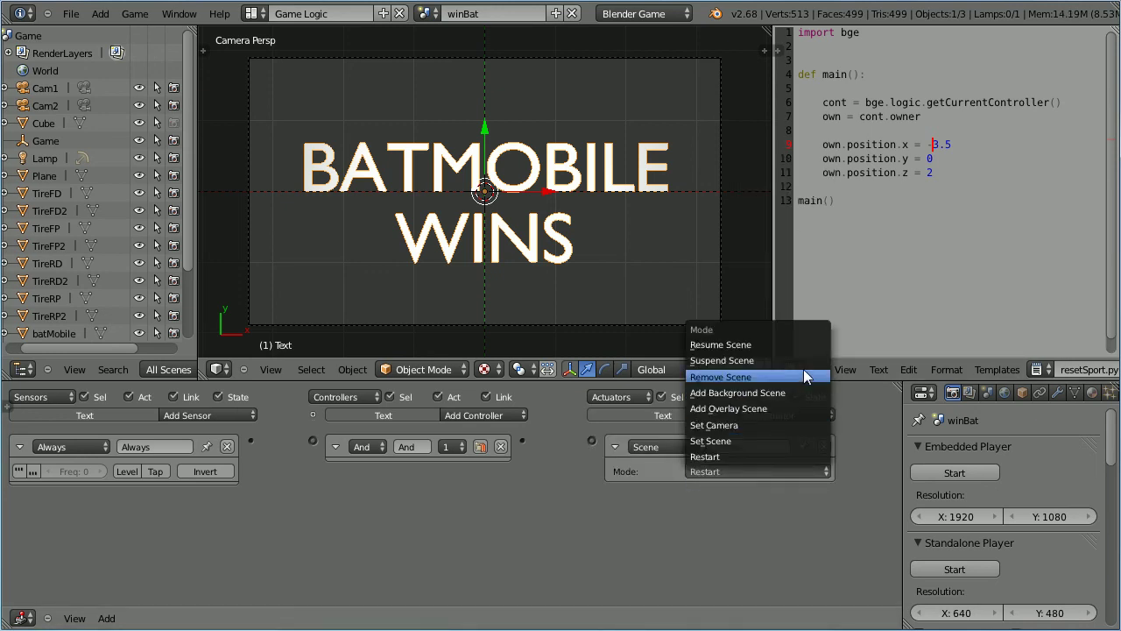
click(803, 377)
click(737, 490)
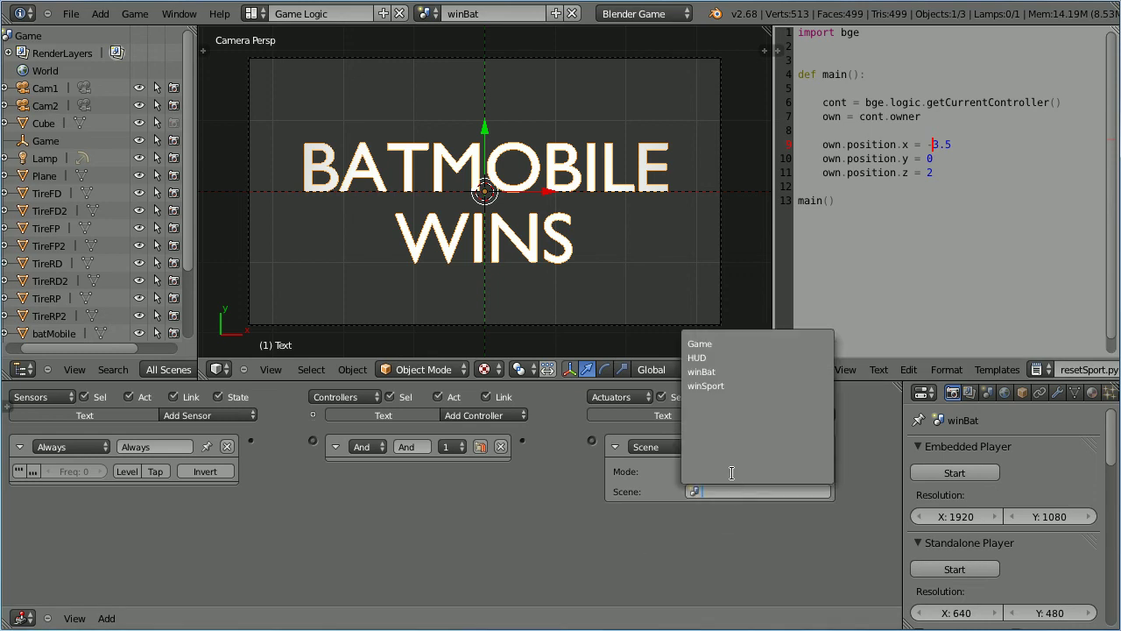
click(730, 358)
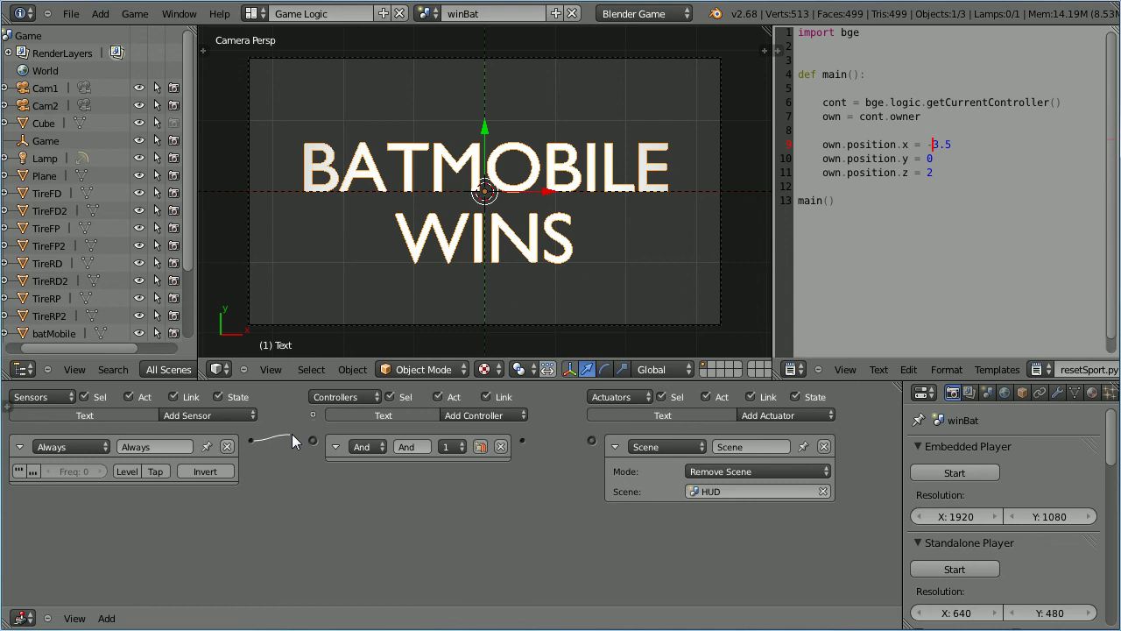
drag(312, 441, 313, 439)
drag(589, 439, 591, 439)
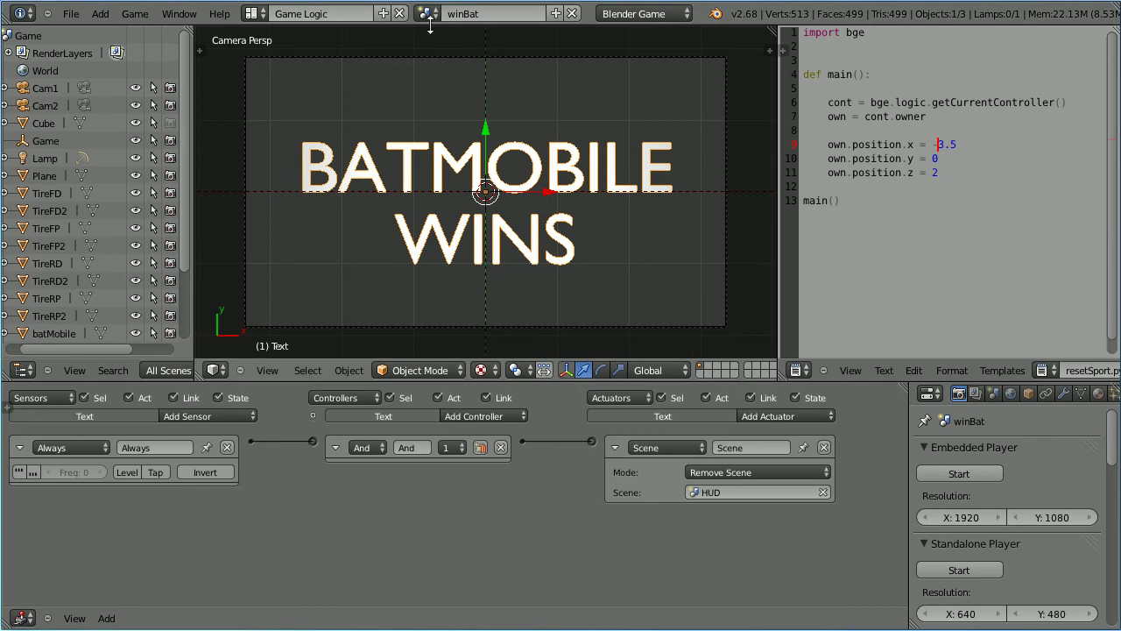
- Check winSport's HUD-removal logic, then return to the Game scene and start the embedded player
click(428, 14)
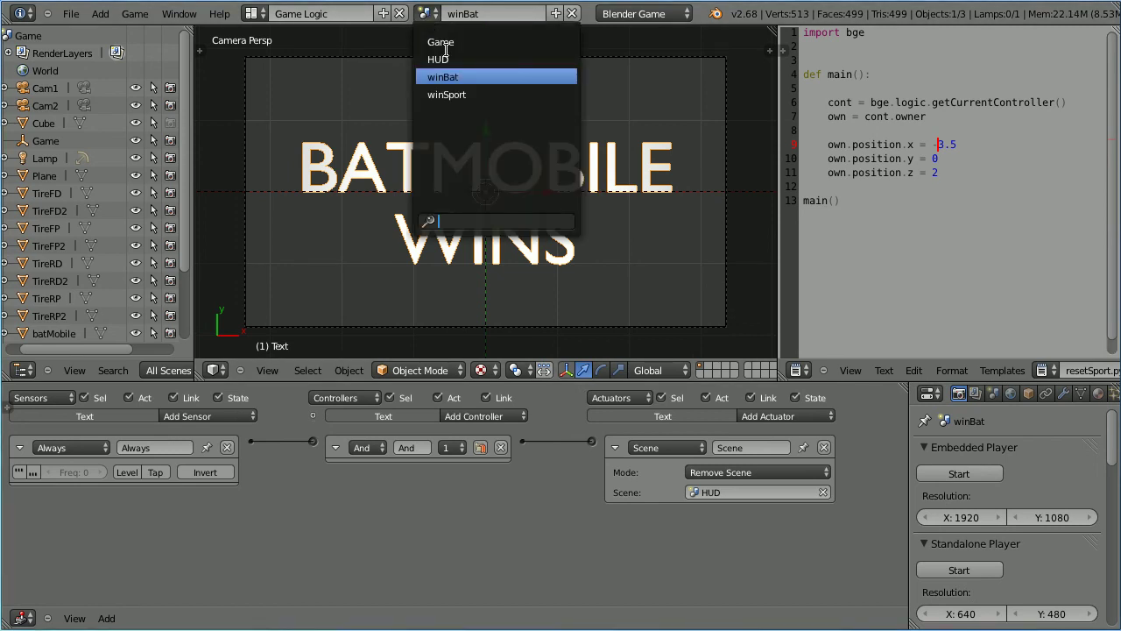
click(525, 96)
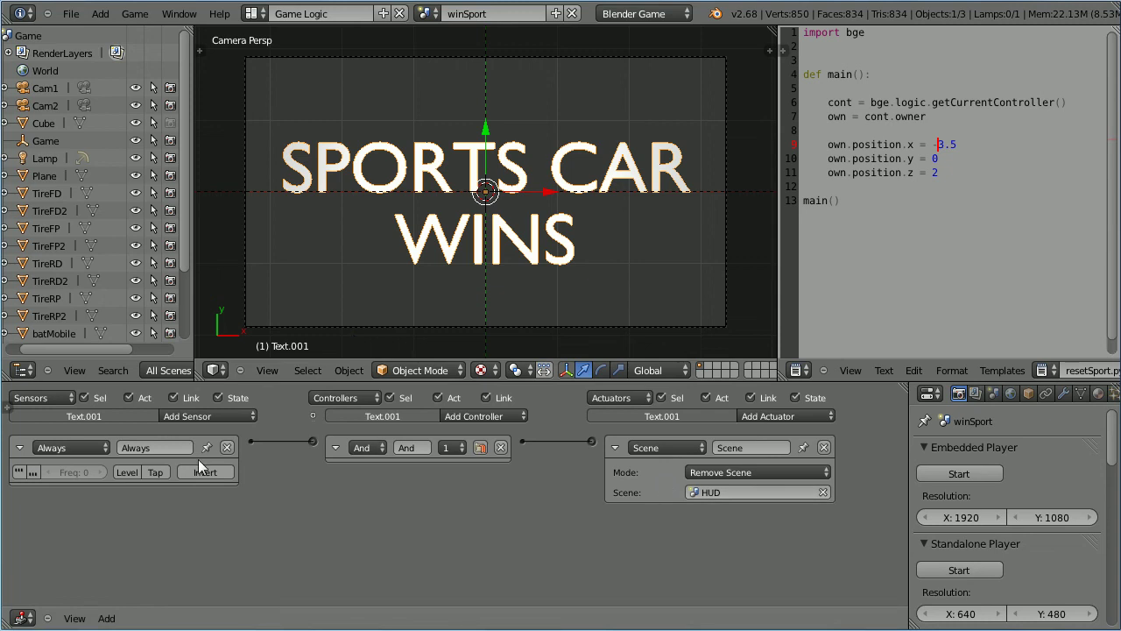
click(422, 14)
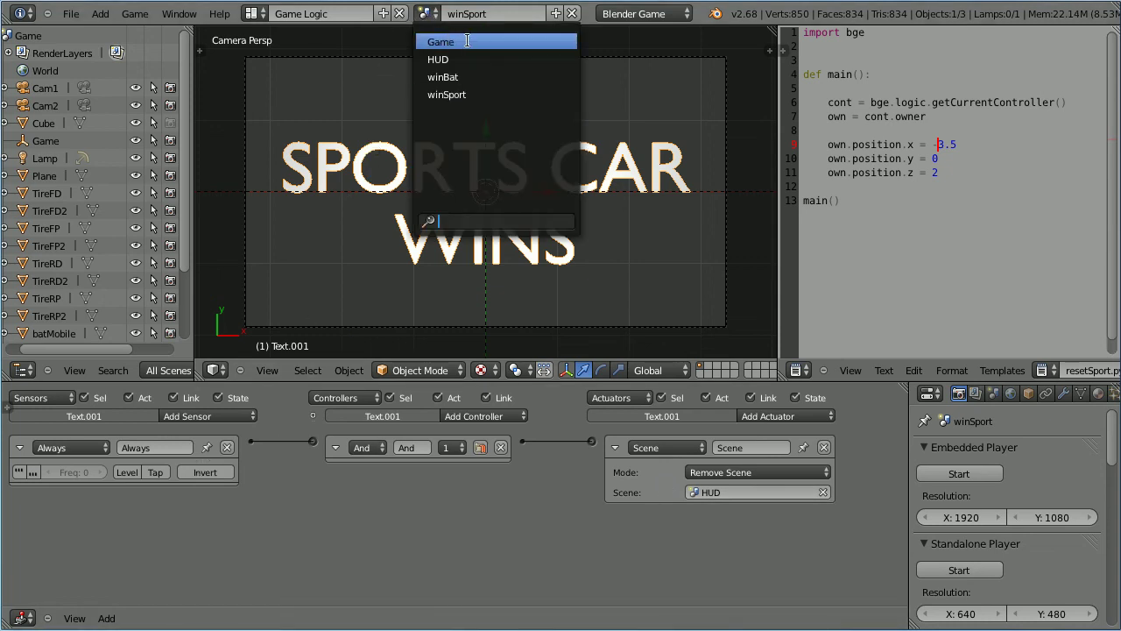
click(499, 42)
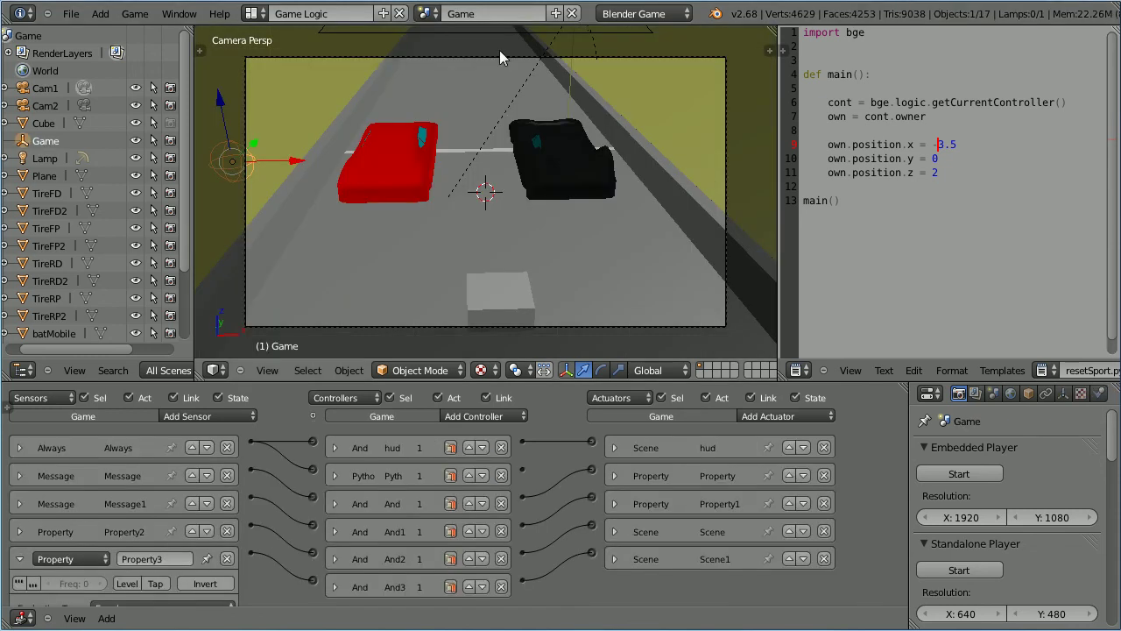
click(952, 475)
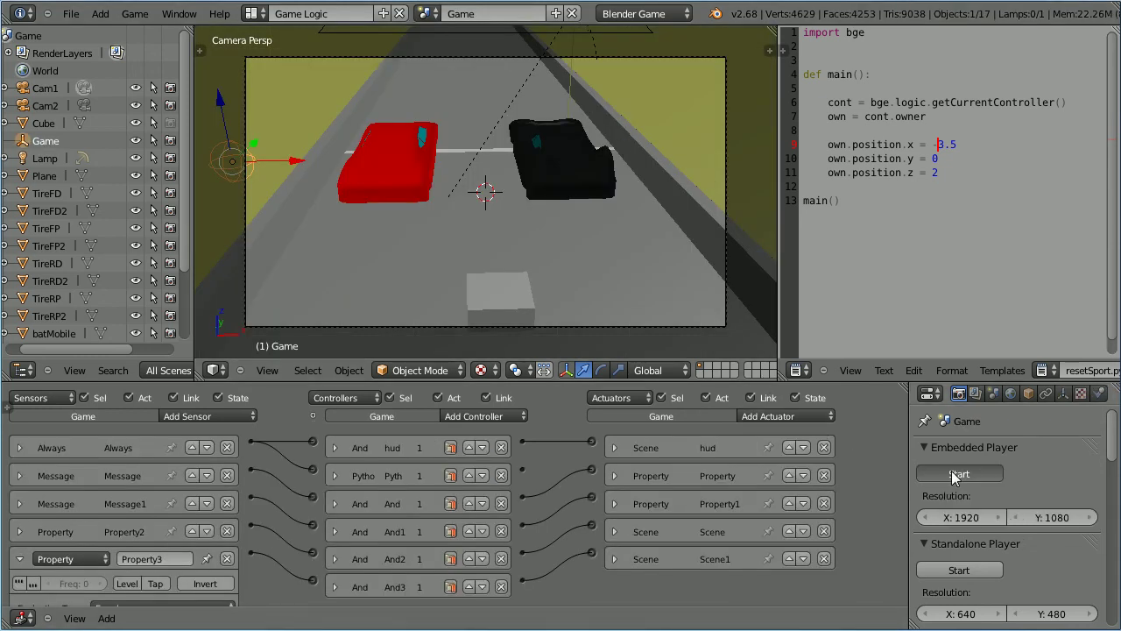